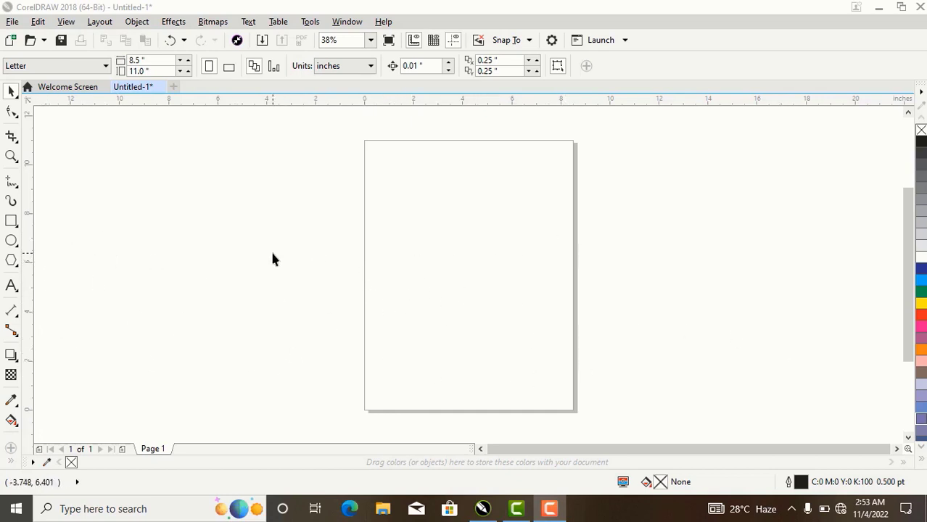
# - Draw a circle about 4.77 in across and place an overlapping copy about 3.55 in to its right
pyautogui.click(10, 242)
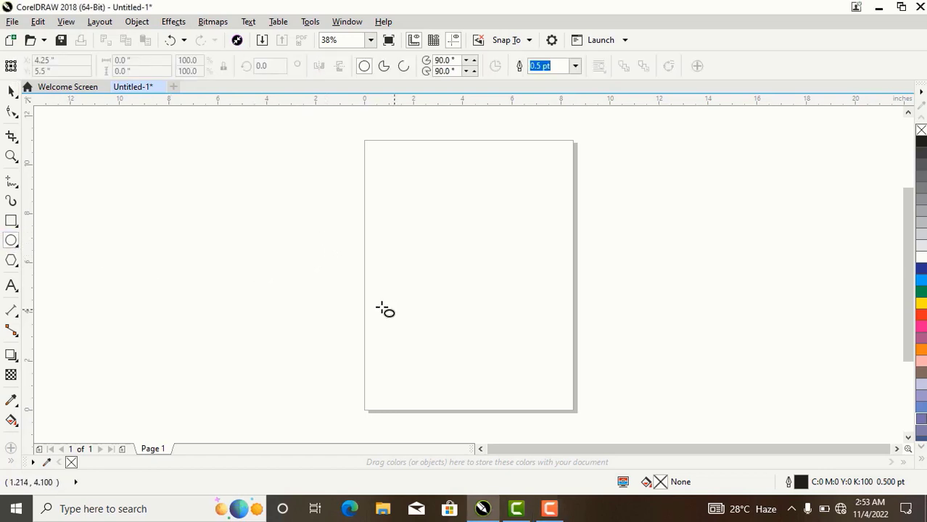
pyautogui.moveTo(280, 231); pyautogui.dragTo(385, 347)
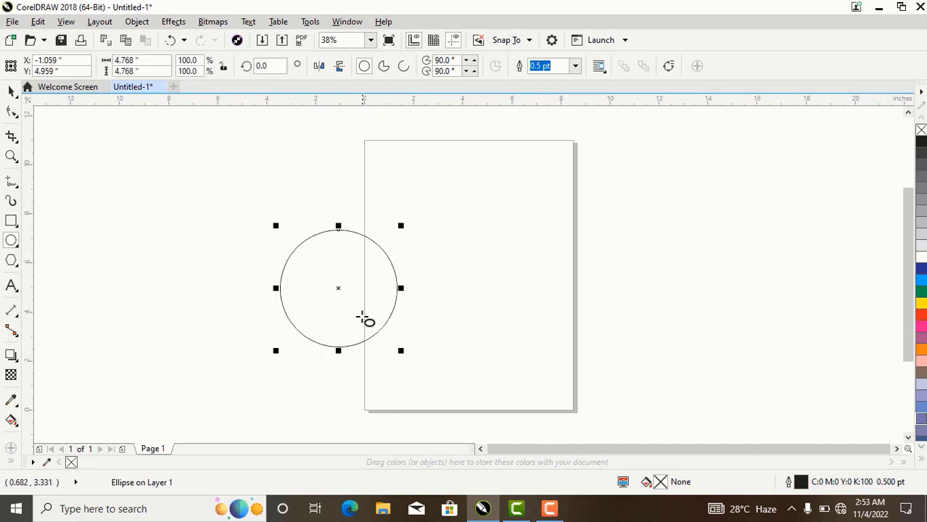
pyautogui.moveTo(336, 288); pyautogui.dragTo(427, 295)
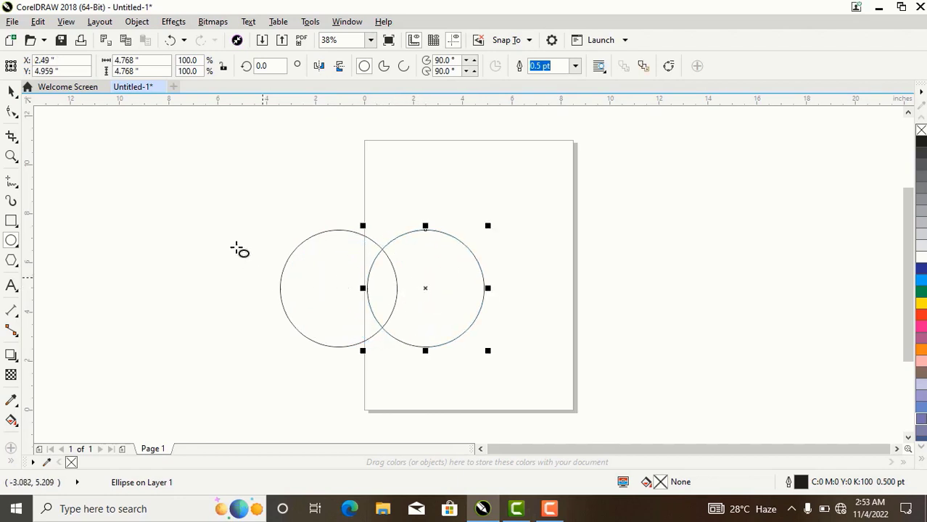
# - Create a lens shape from the intersection of the two overlapping circles
pyautogui.click(11, 91)
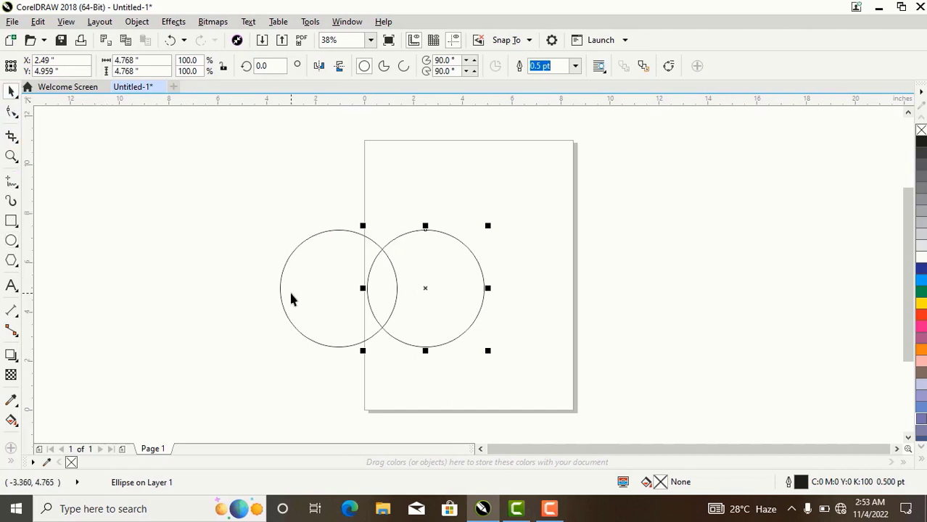
pyautogui.keyDown('shift'); pyautogui.click(290, 296); pyautogui.keyUp('shift')
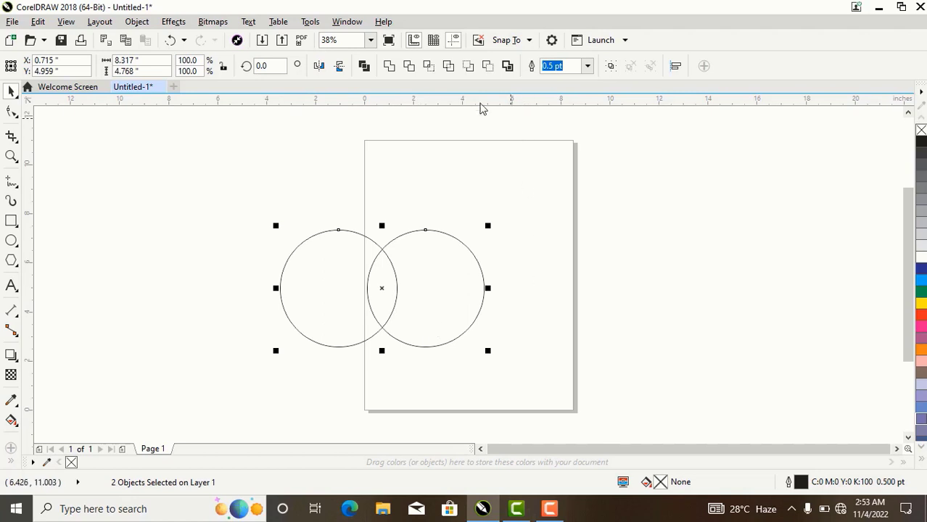
pyautogui.click(429, 66)
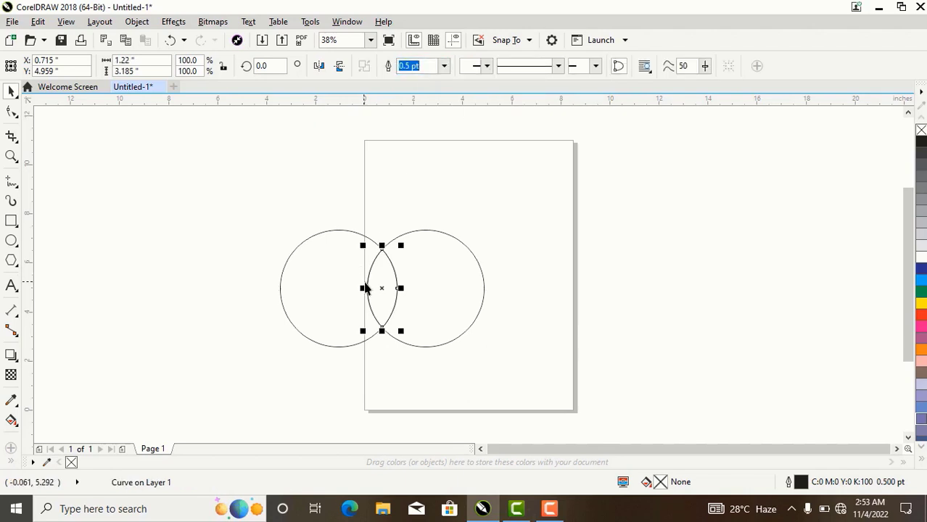
# - Move the lens shape just off the page's right edge and delete both source circles
pyautogui.moveTo(382, 288); pyautogui.dragTo(597, 246)
pyautogui.click(456, 278)
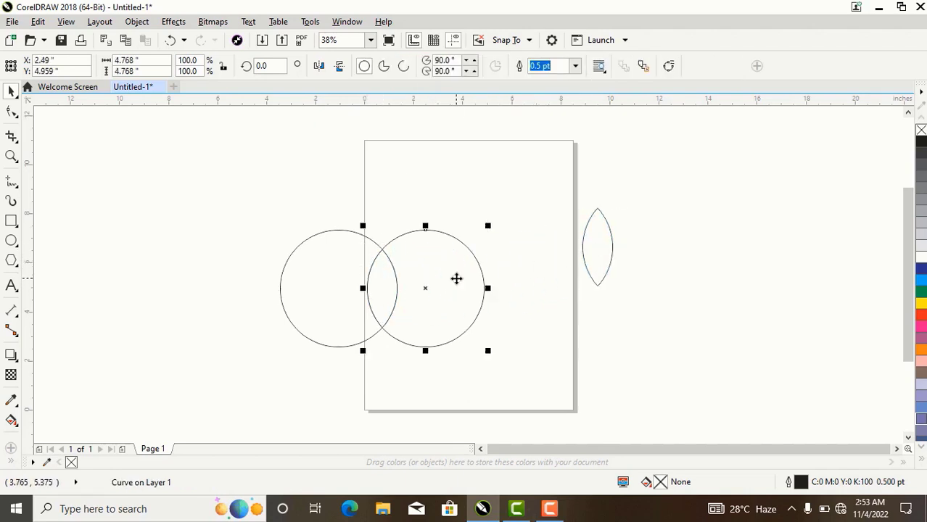
pyautogui.keyDown('shift'); pyautogui.click(300, 281); pyautogui.keyUp('shift')
pyautogui.press('Delete')
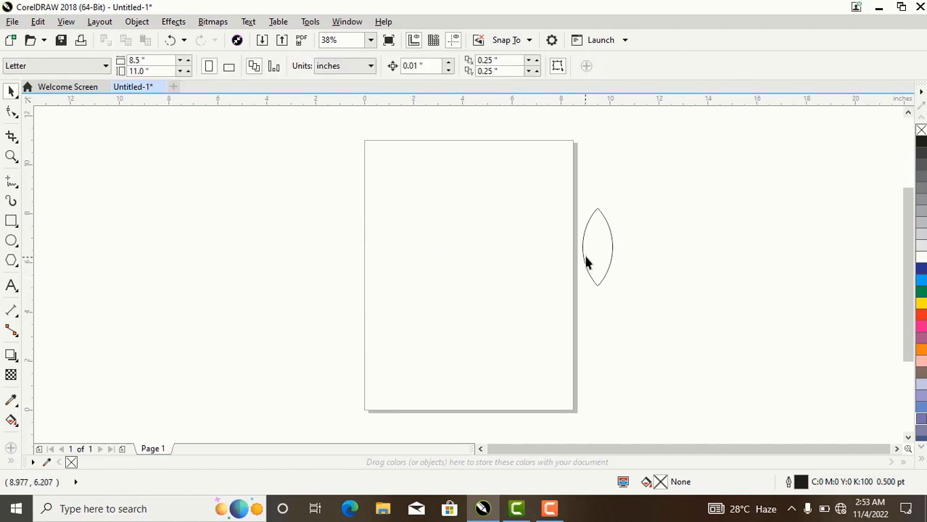
# - Move the lens shape onto the page and enlarge it proportionally to about 1.94 × 5.07 in
pyautogui.click(589, 250)
pyautogui.click(538, 269)
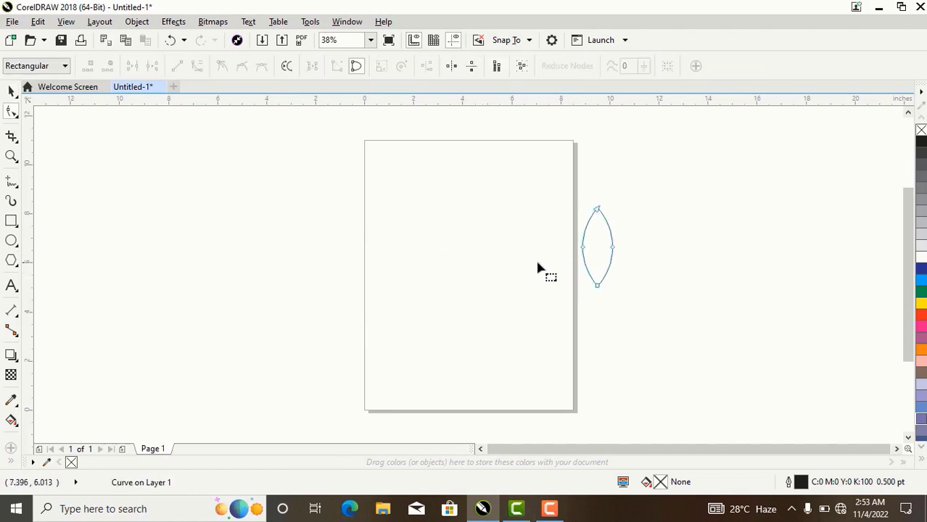
pyautogui.doubleClick(12, 89)
pyautogui.moveTo(598, 245); pyautogui.dragTo(416, 258)
pyautogui.moveTo(415, 302); pyautogui.dragTo(441, 325)
pyautogui.hotkey('ctrl', 'z')
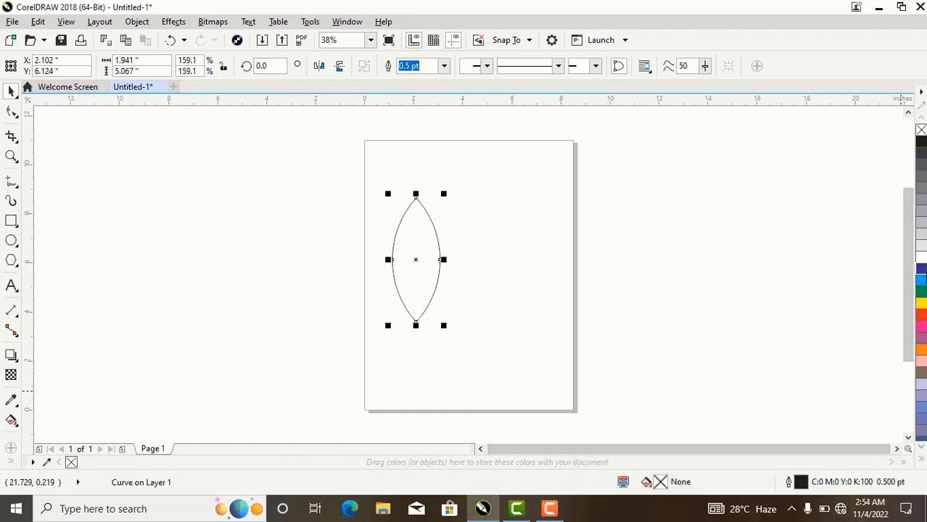
# - Fill the lens-shaped petal with cyan (C100 M0 Y0 K0) and move its rotation centre just below its bottom tip
pyautogui.click(920, 281)
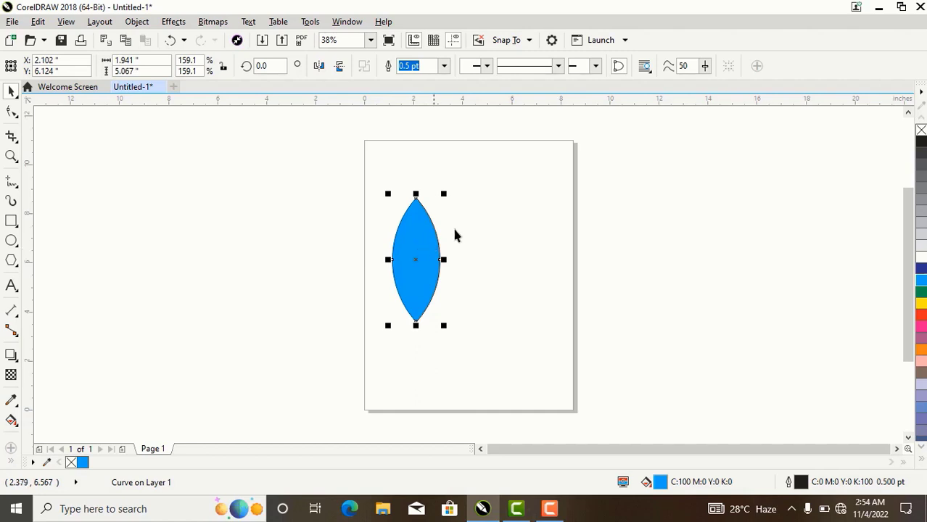
pyautogui.click(415, 261)
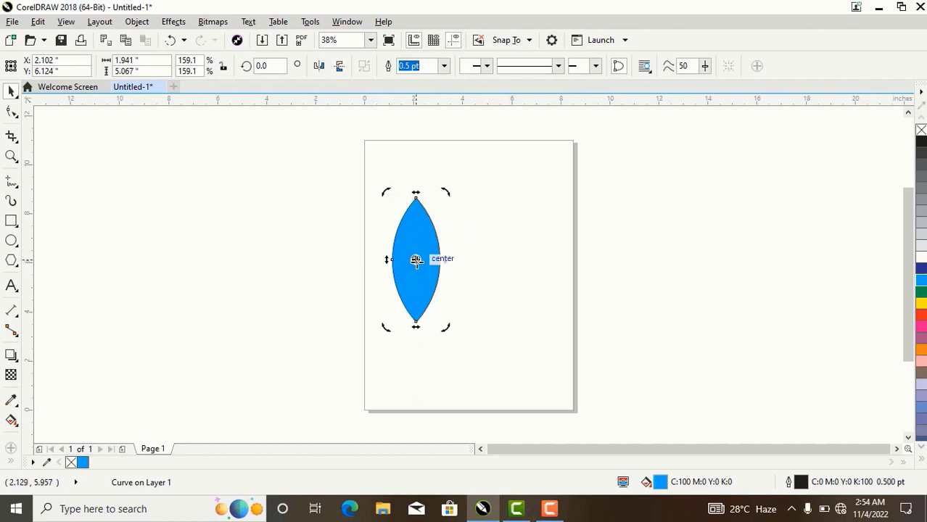
pyautogui.moveTo(415, 260); pyautogui.dragTo(415, 322)
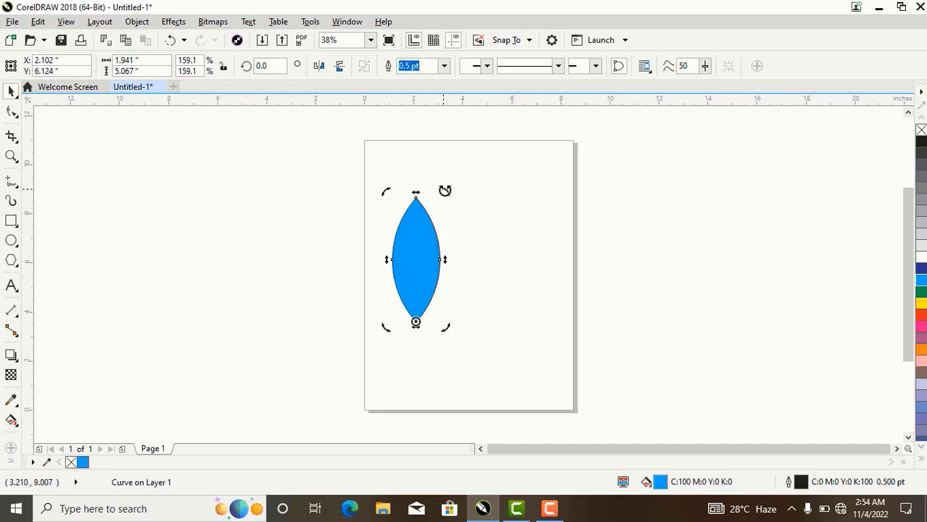
pyautogui.moveTo(446, 192); pyautogui.dragTo(441, 218)
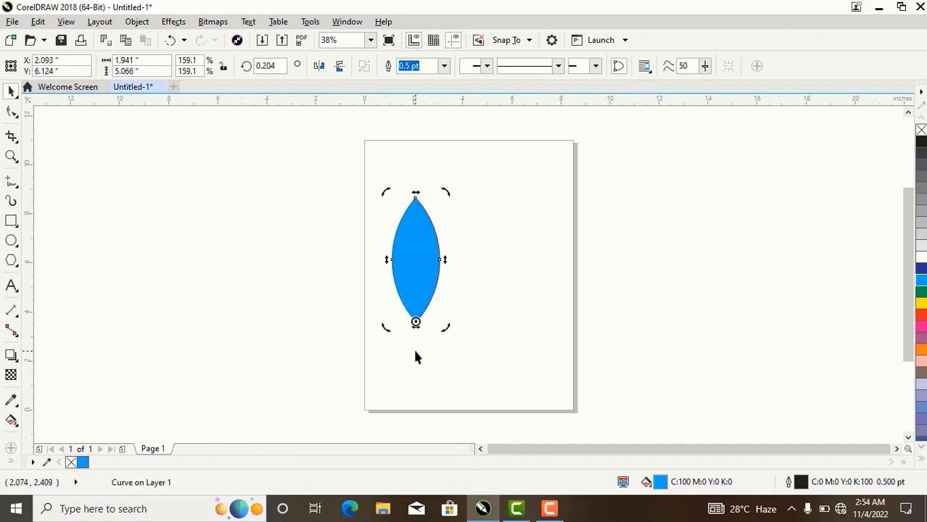
pyautogui.hotkey('ctrl', 'z')
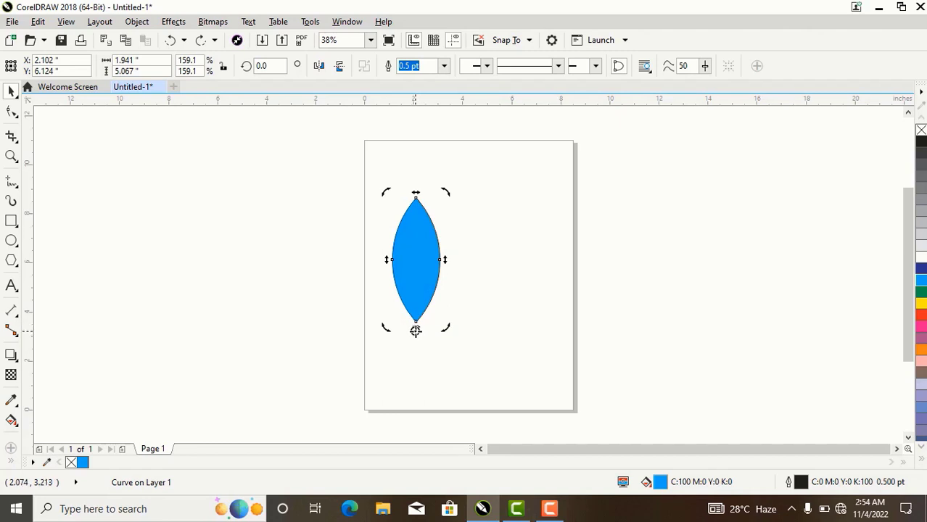
pyautogui.hotkey('ctrl', 'z')
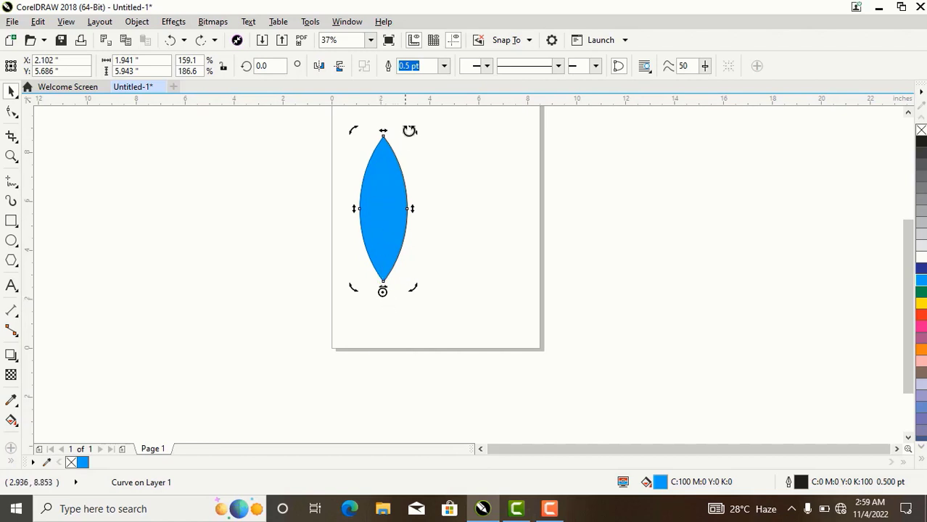
# - Create two rotated copies of the petal around its rotation centre, about 30° clockwise and about 29° counterclockwise
pyautogui.moveTo(415, 129); pyautogui.dragTo(482, 181)
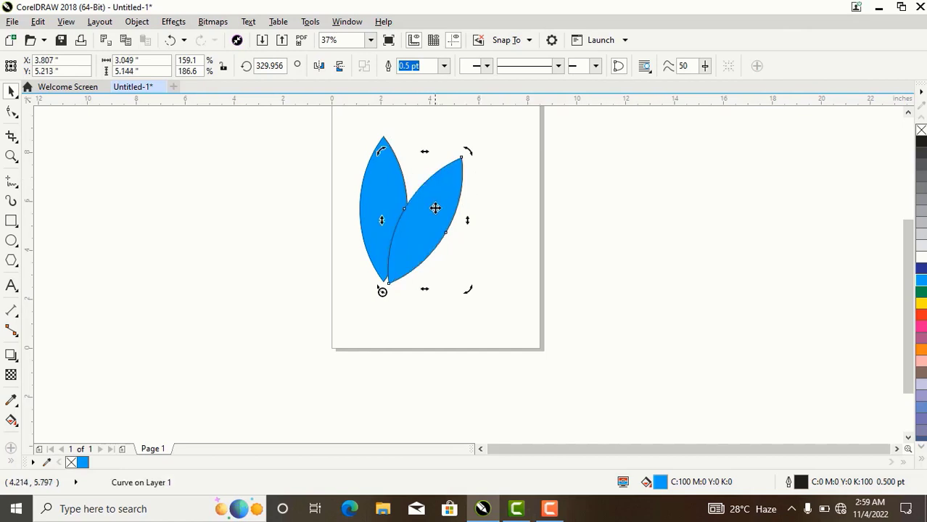
pyautogui.click(364, 194)
pyautogui.click(388, 192)
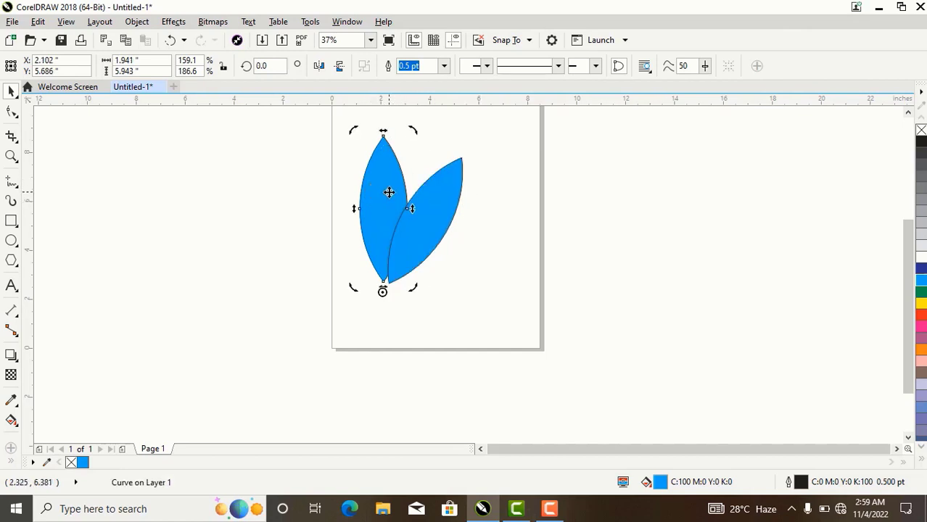
pyautogui.moveTo(352, 130); pyautogui.dragTo(258, 141)
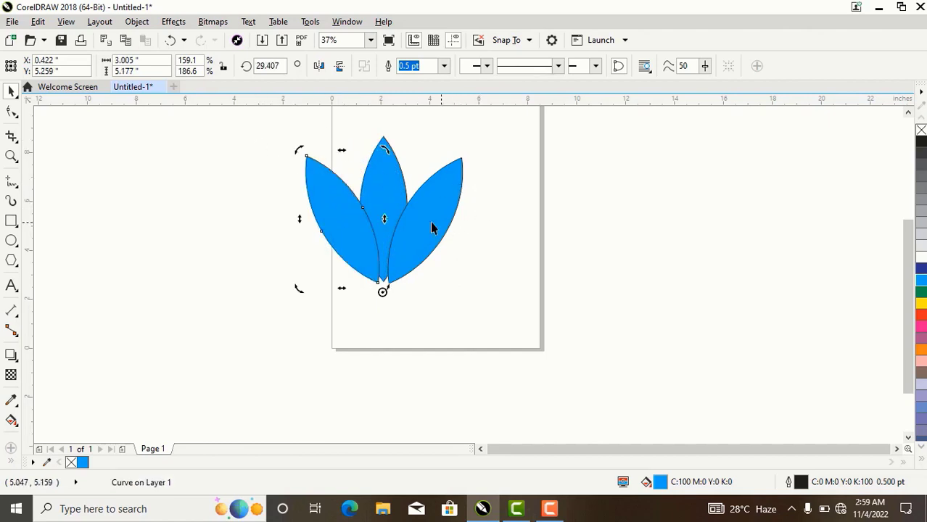
pyautogui.click(469, 219)
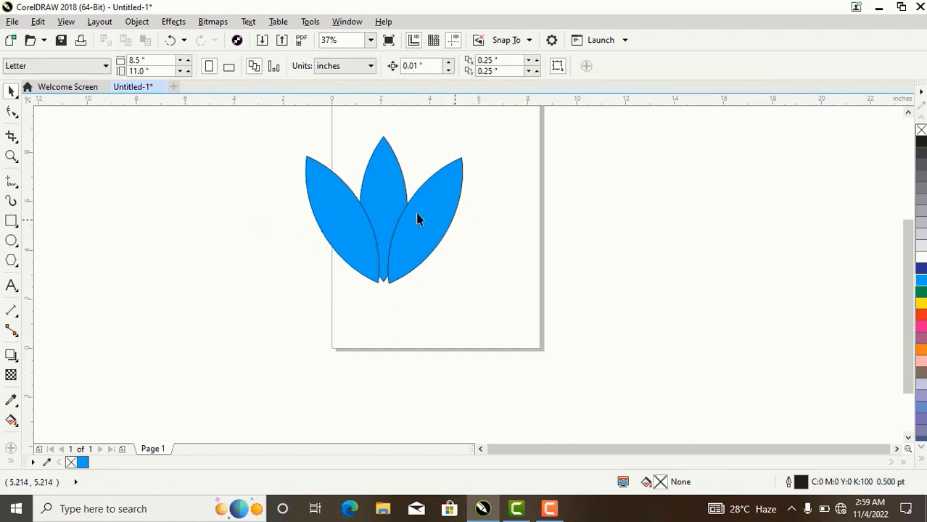
# - Stretch all three petals together horizontally to make the flower slightly wider
pyautogui.click(417, 219)
pyautogui.keyDown('shift'); pyautogui.click(366, 192); pyautogui.keyUp('shift')
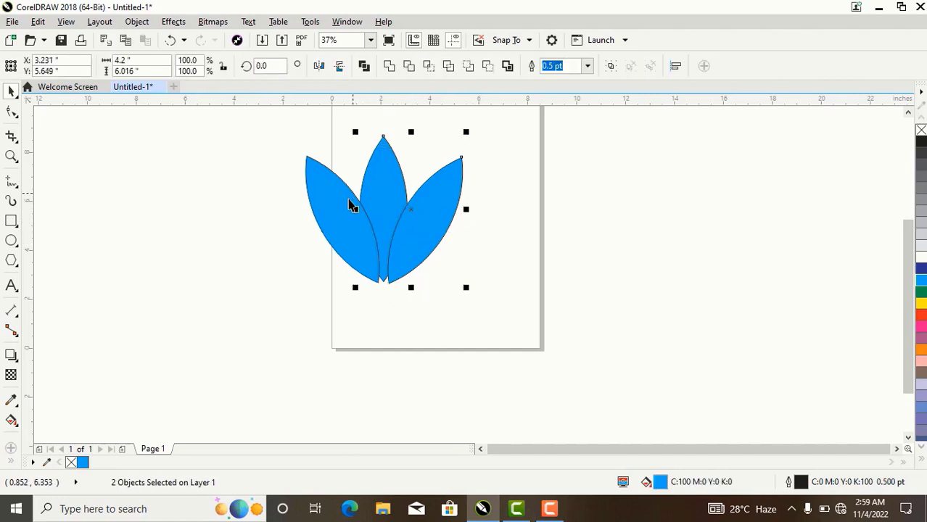
pyautogui.keyDown('shift'); pyautogui.click(329, 200); pyautogui.keyUp('shift')
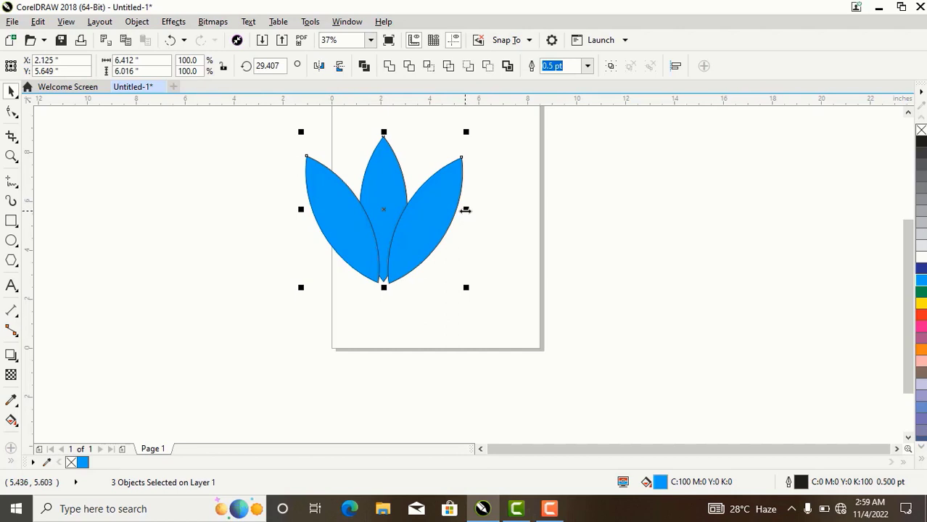
pyautogui.moveTo(467, 209); pyautogui.dragTo(486, 213)
pyautogui.click(531, 201)
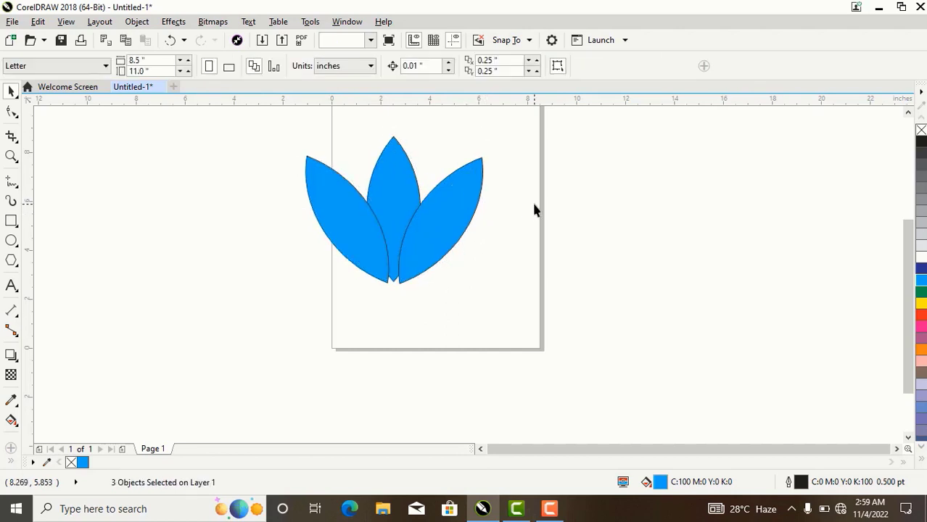
# - Shrink the right petal proportionally to about 2.90 × 4.34 in and the left petal to a matching size
pyautogui.click(454, 208)
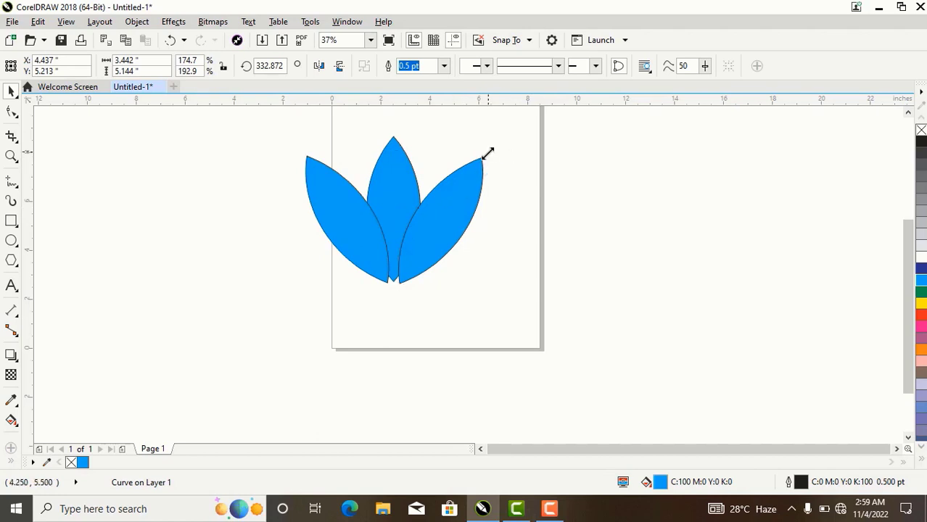
pyautogui.moveTo(487, 152); pyautogui.dragTo(473, 172)
pyautogui.click(334, 204)
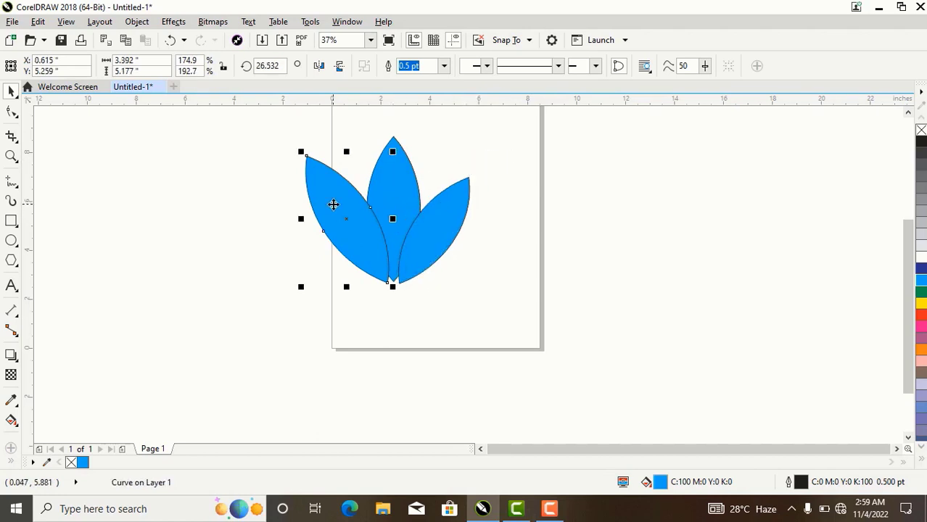
pyautogui.moveTo(302, 151); pyautogui.dragTo(306, 166)
pyautogui.click(530, 192)
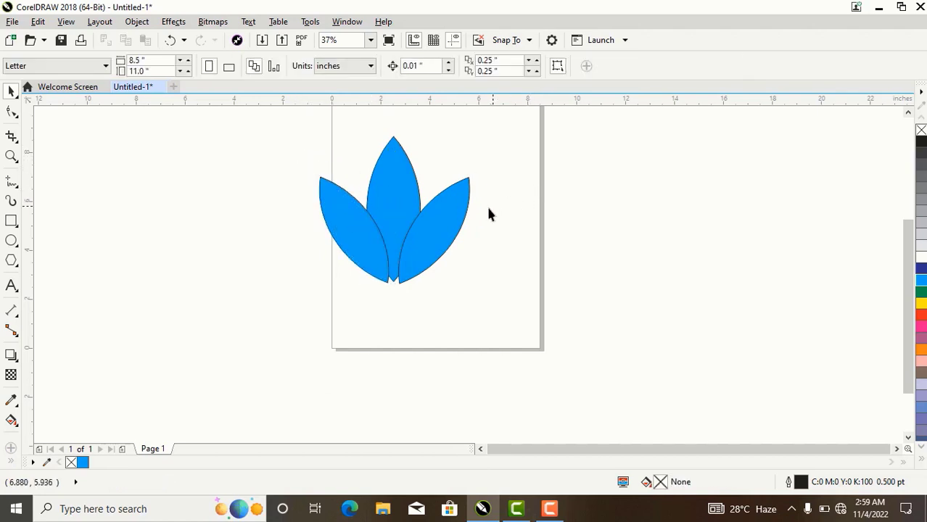
# - Nudge the right petal up by about 0.02 in to align its base with the left petal
pyautogui.scroll(2, 410, 258)
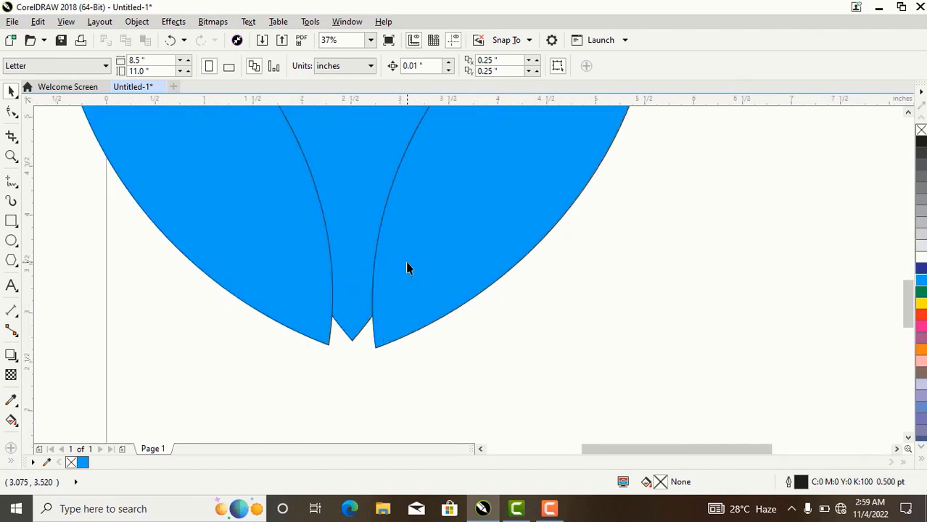
pyautogui.scroll(-1, 385, 274)
pyautogui.scroll(-1, 425, 241)
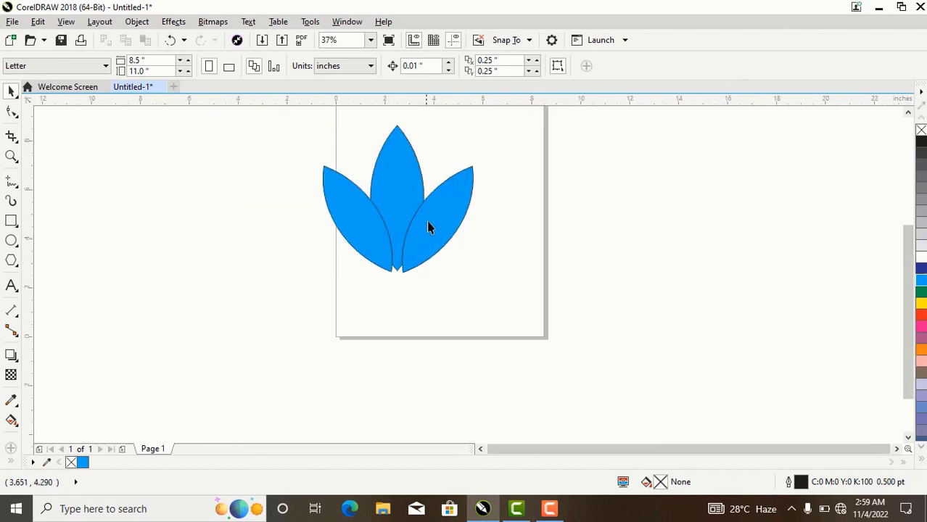
pyautogui.click(434, 214)
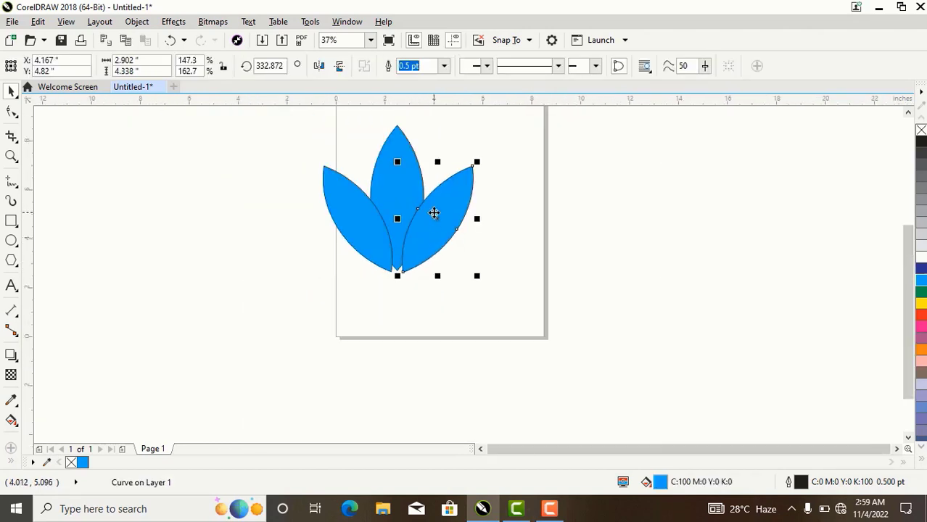
pyautogui.moveTo(433, 213); pyautogui.dragTo(434, 212)
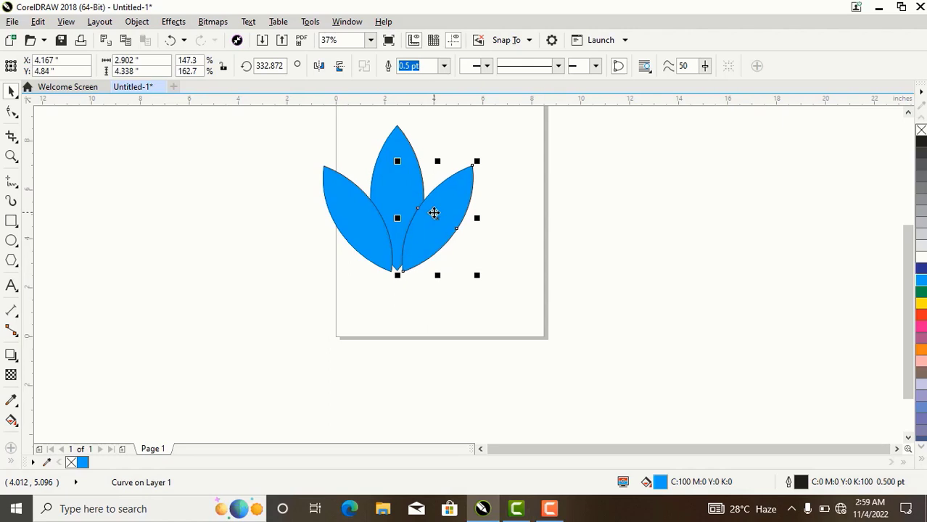
pyautogui.click(519, 178)
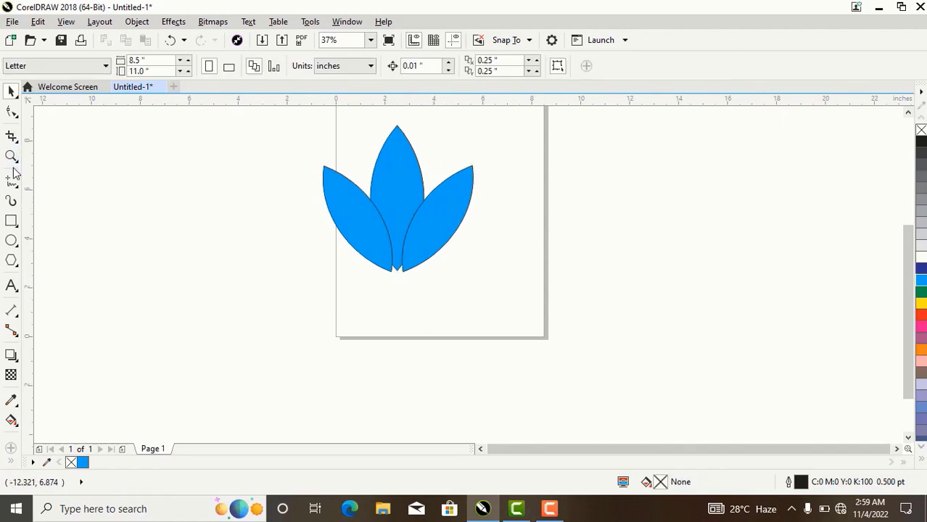
pyautogui.click(549, 509)
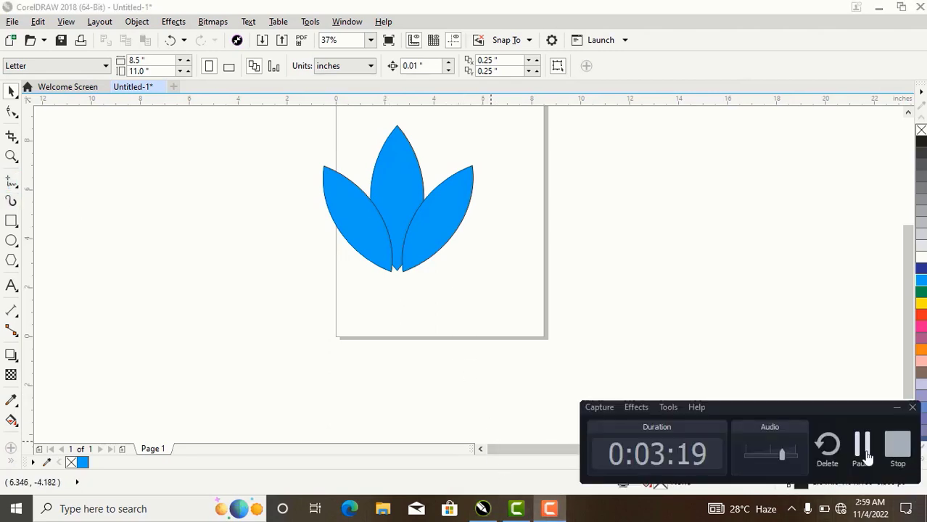
pyautogui.click(506, 399)
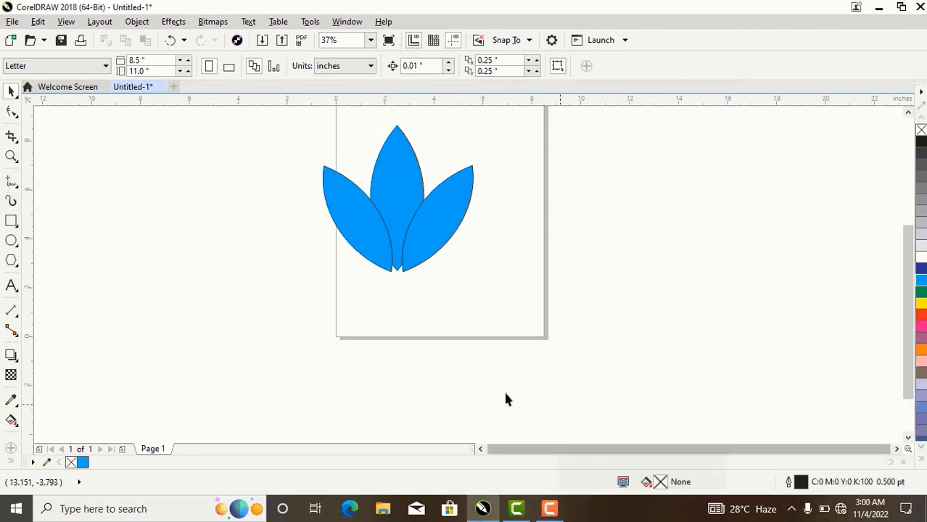
# - Draw a thin horizontal rectangle about 7.31 × 0.39 in across the middle of the three petals
pyautogui.click(12, 222)
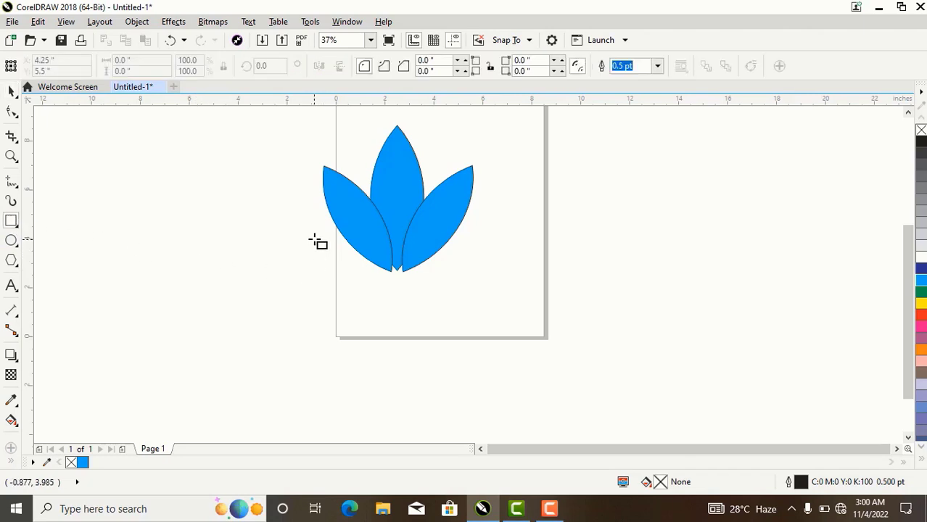
pyautogui.moveTo(305, 202); pyautogui.dragTo(484, 209)
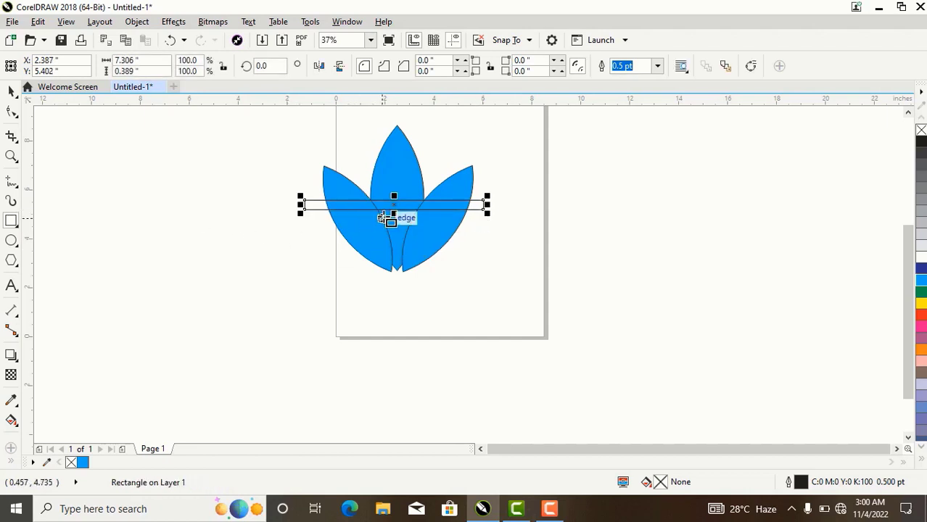
# - Place two copies of the thin rectangle below the original, spaced down the lower half of the petals
pyautogui.scroll(2, 392, 209)
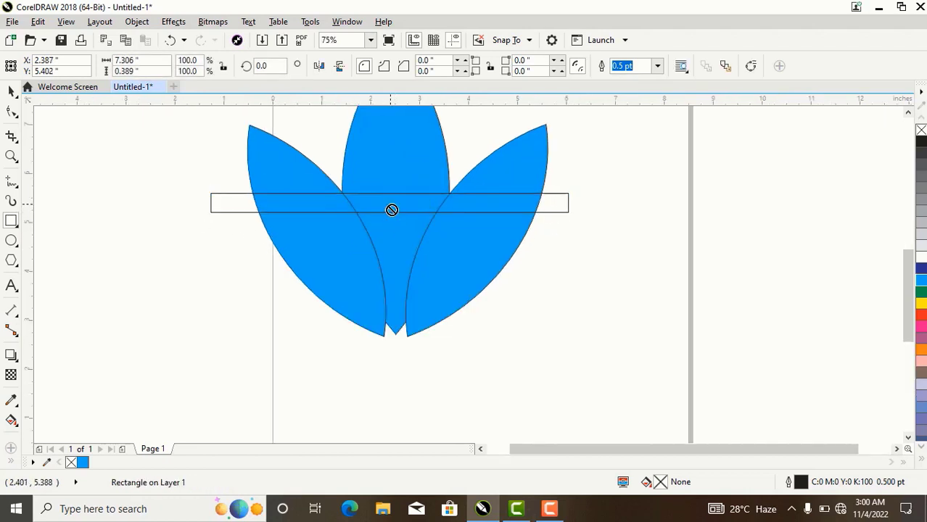
pyautogui.moveTo(391, 209); pyautogui.dragTo(390, 279)
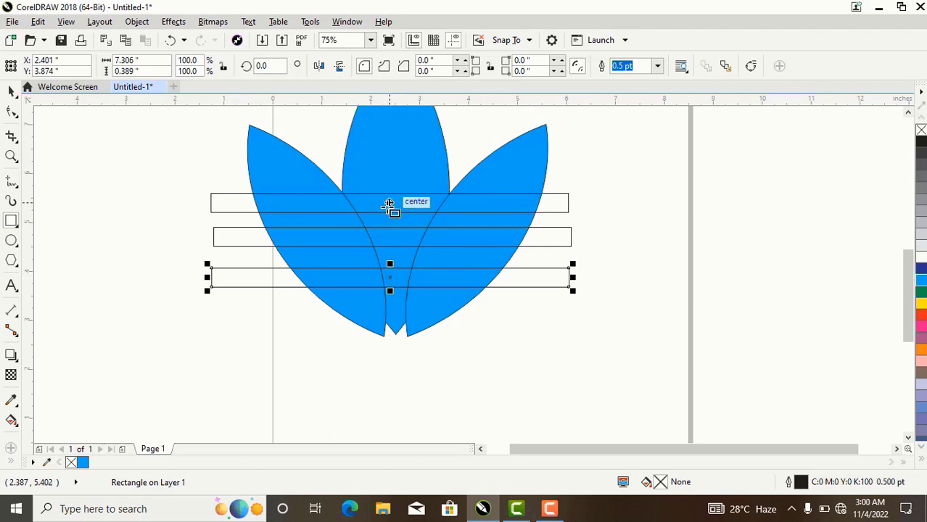
pyautogui.scroll(-1, 383, 194)
# - Group the three petals into one object
pyautogui.click(10, 91)
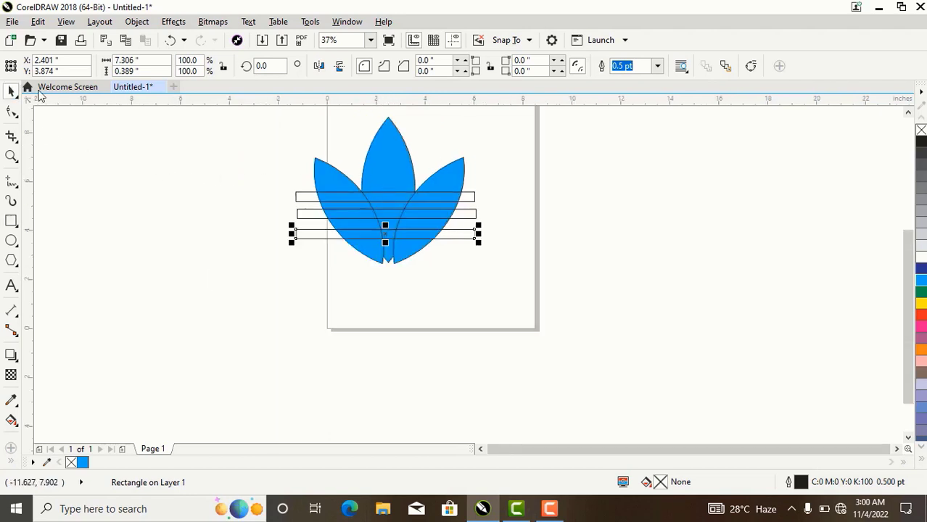
pyautogui.click(388, 168)
pyautogui.keyDown('shift'); pyautogui.click(434, 176); pyautogui.keyUp('shift')
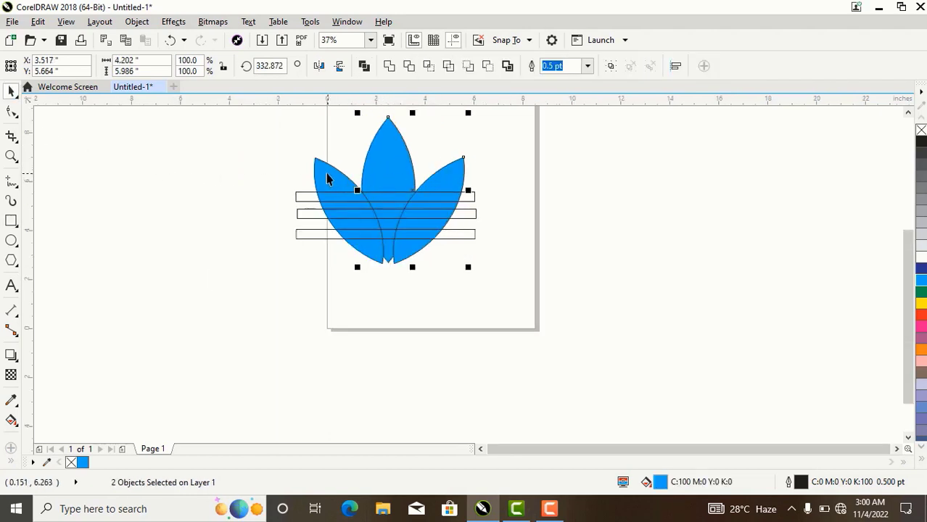
pyautogui.keyDown('shift'); pyautogui.click(327, 178); pyautogui.keyUp('shift')
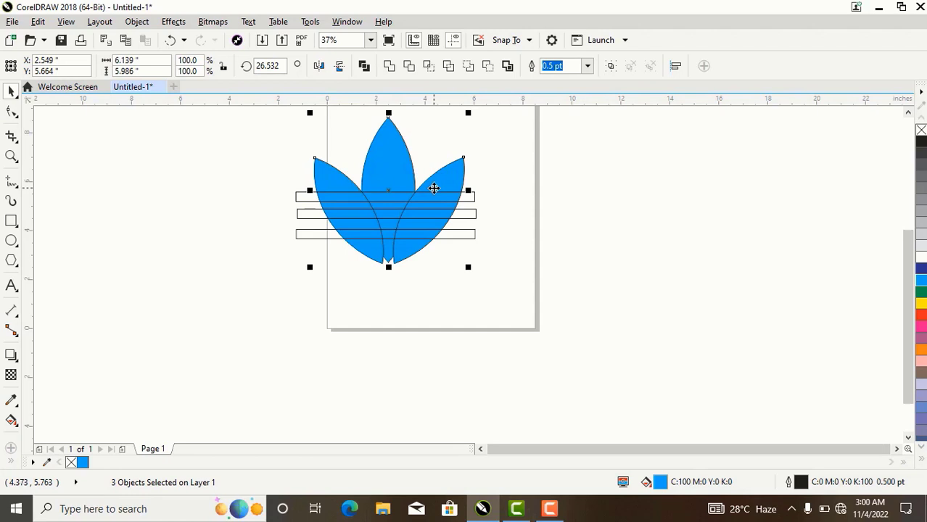
pyautogui.hotkey('ctrl', 'g')
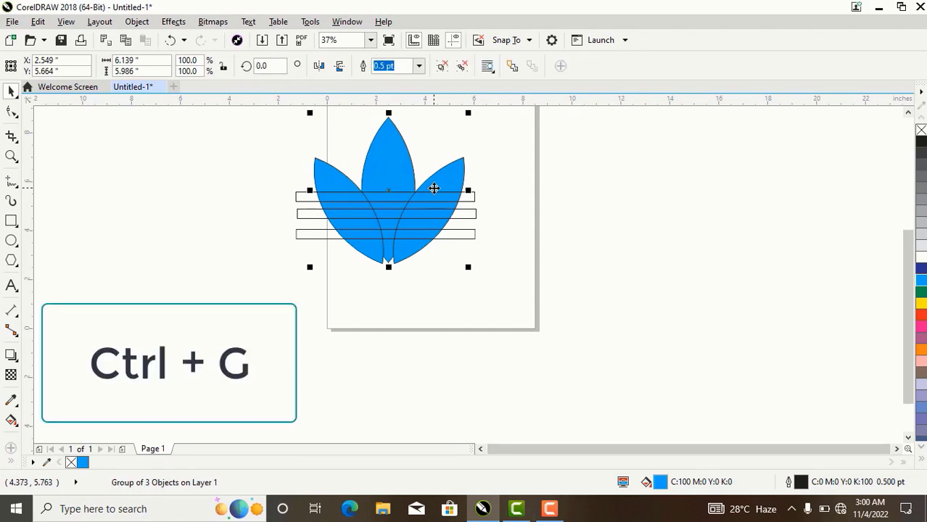
pyautogui.click(507, 187)
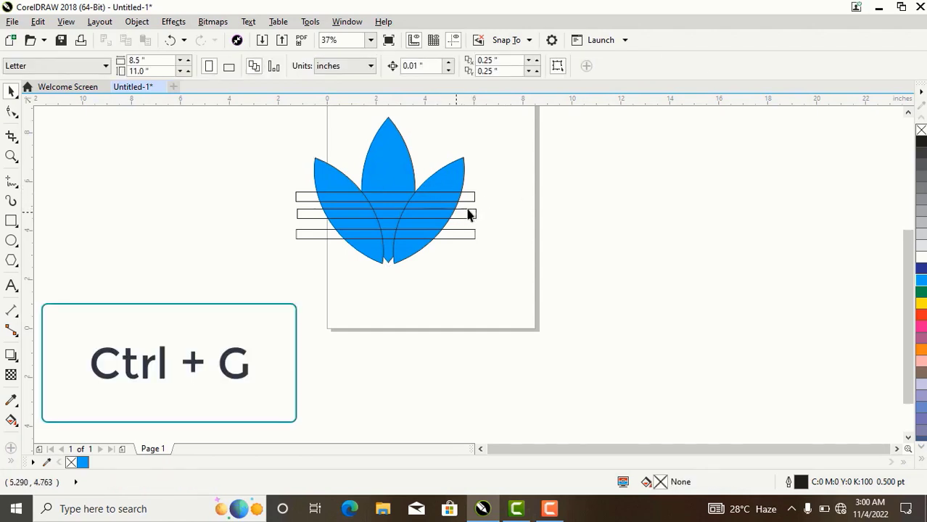
# - Trim the petal group with the three thin rectangles to cut horizontal stripes through it
pyautogui.click(470, 203)
pyautogui.keyDown('shift'); pyautogui.click(472, 215); pyautogui.keyUp('shift')
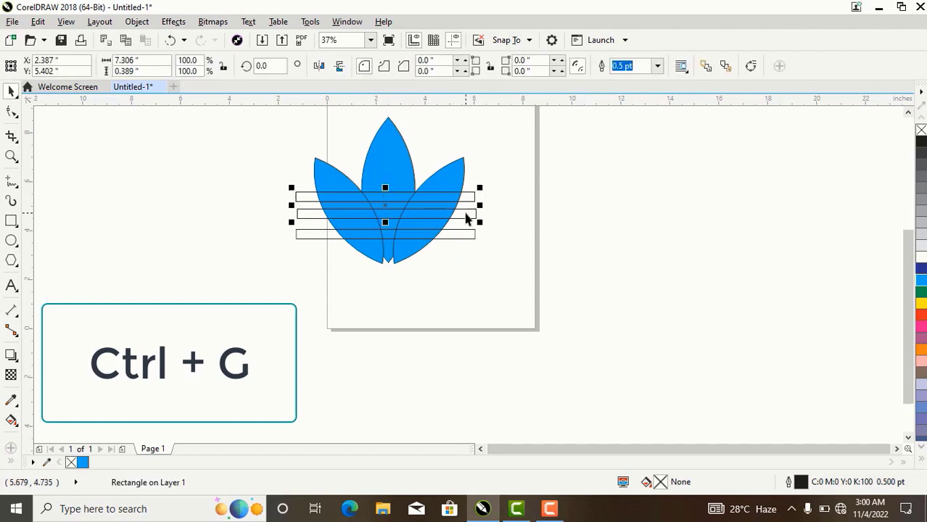
pyautogui.keyDown('shift'); pyautogui.click(468, 235); pyautogui.keyUp('shift')
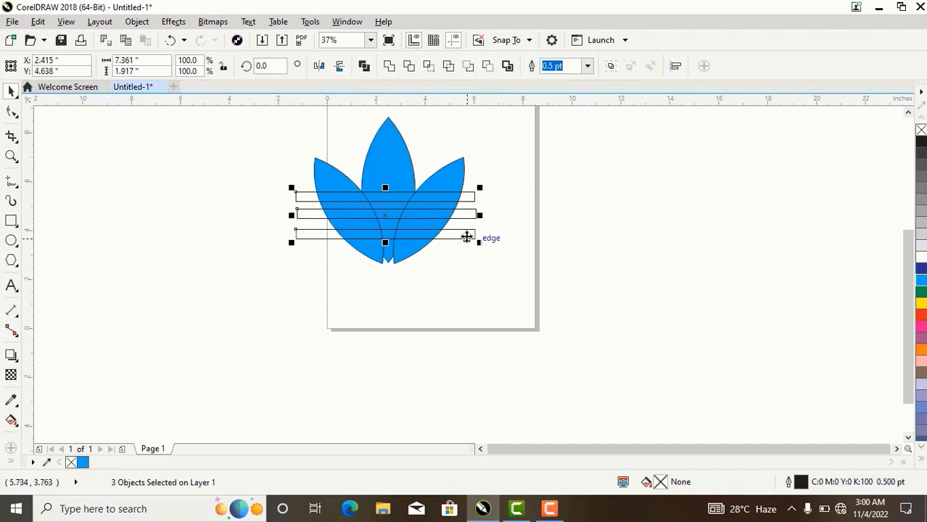
pyautogui.keyDown('shift'); pyautogui.click(448, 180); pyautogui.keyUp('shift')
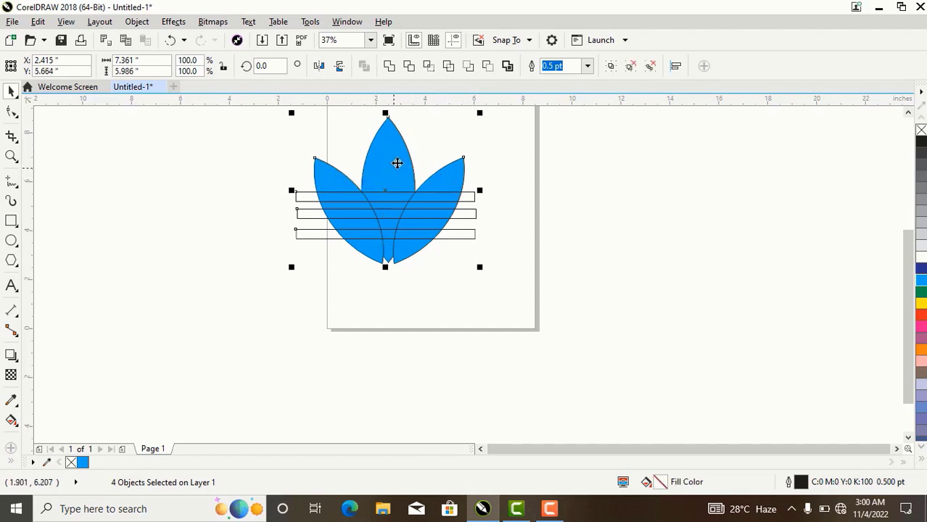
pyautogui.click(409, 66)
pyautogui.click(499, 233)
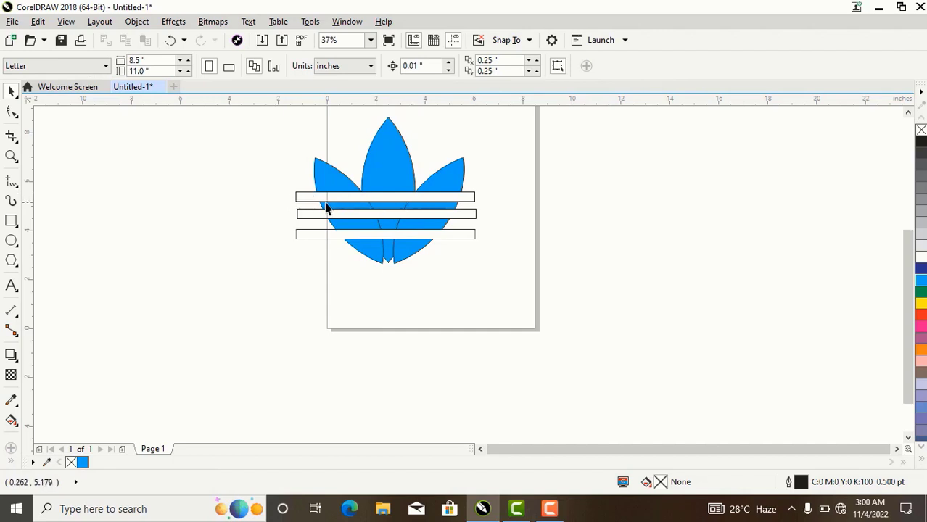
# - Move the three cutting rectangles off the petals into the empty space to the right of the page
pyautogui.moveTo(428, 202); pyautogui.dragTo(850, 201)
pyautogui.moveTo(456, 220); pyautogui.dragTo(871, 240)
pyautogui.moveTo(462, 240); pyautogui.dragTo(767, 248)
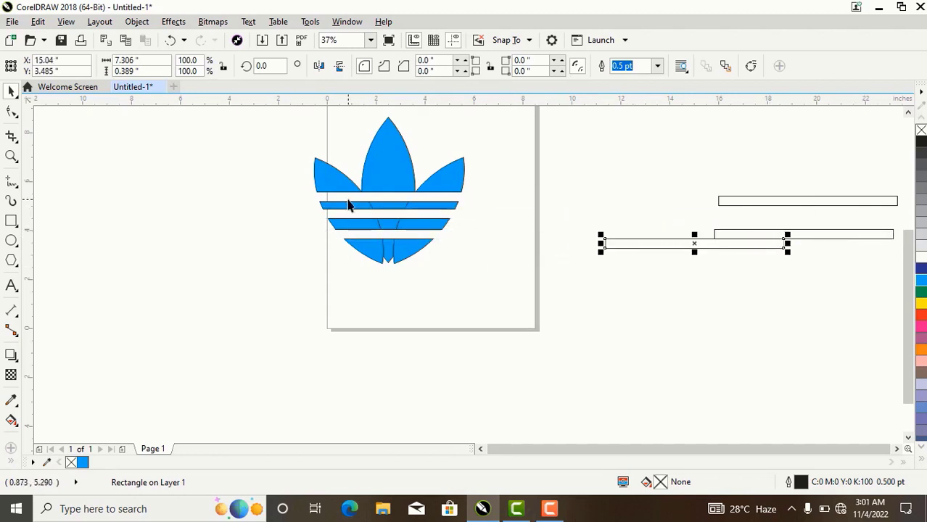
# - Move the trimmed petal group to the left of the page
pyautogui.scroll(-2, 348, 205)
pyautogui.moveTo(295, 156); pyautogui.dragTo(465, 291)
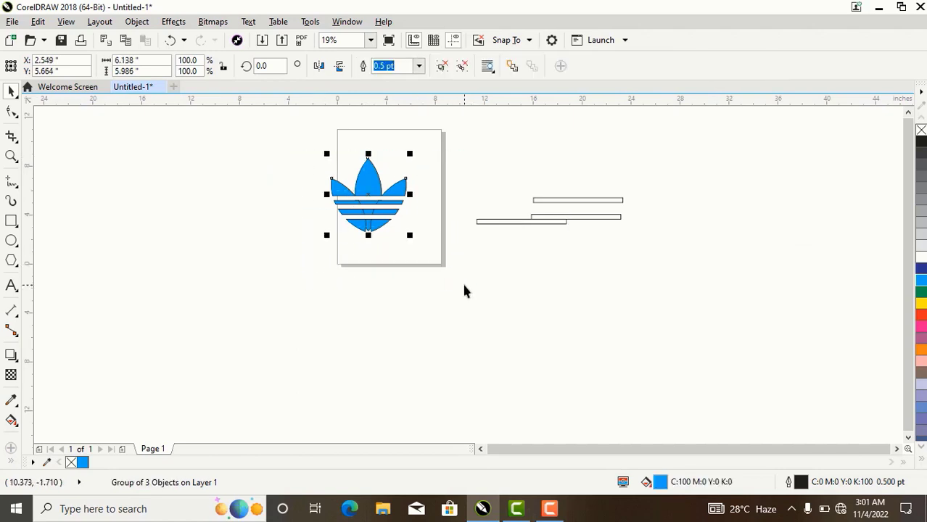
pyautogui.moveTo(372, 209); pyautogui.dragTo(329, 216)
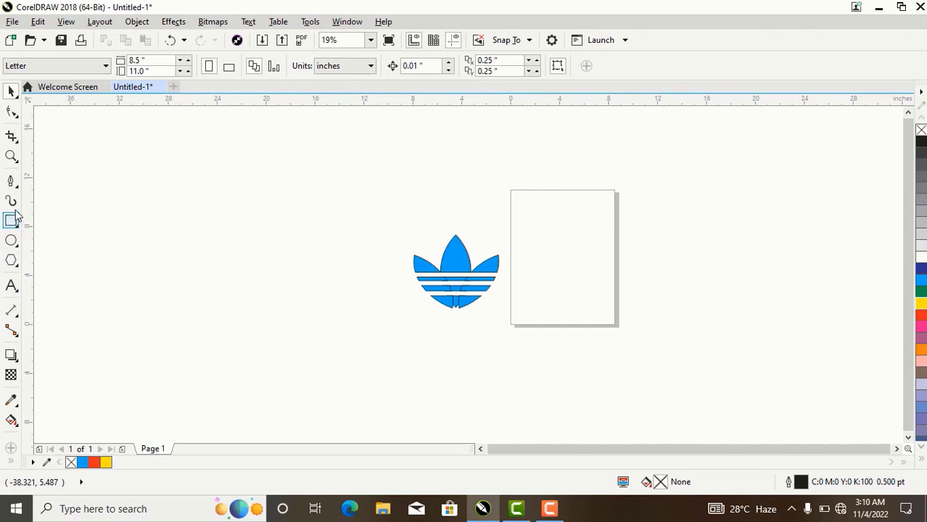
# - Draw a closed eight-node straight-sided outline about 12.94 × 4.89 in with the Pen tool, wide at the top and stepping in to a narrower base
pyautogui.click(11, 181)
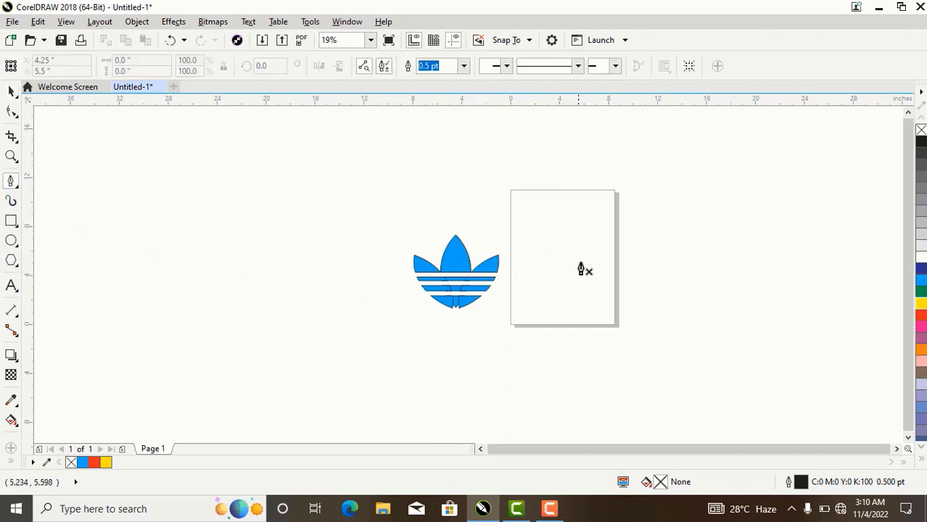
pyautogui.click(602, 256)
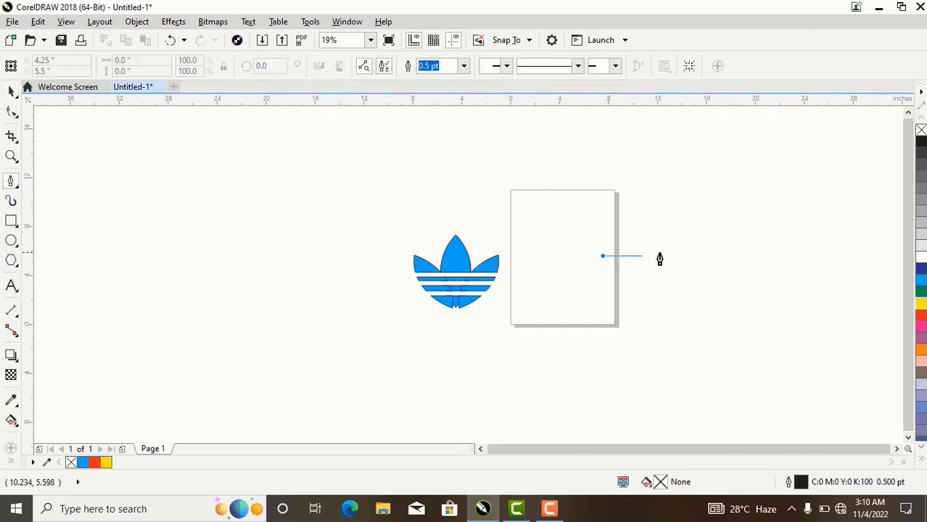
pyautogui.click(761, 256)
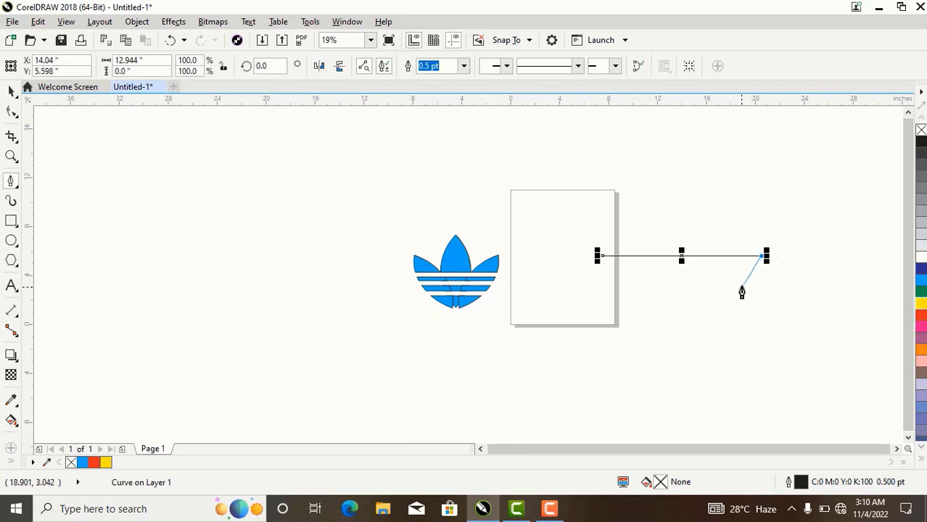
pyautogui.click(738, 284)
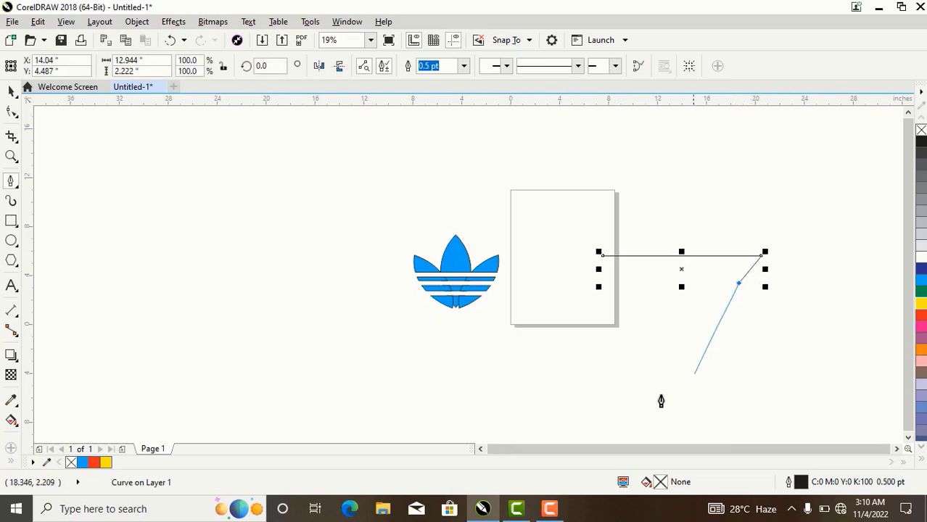
pyautogui.click(549, 509)
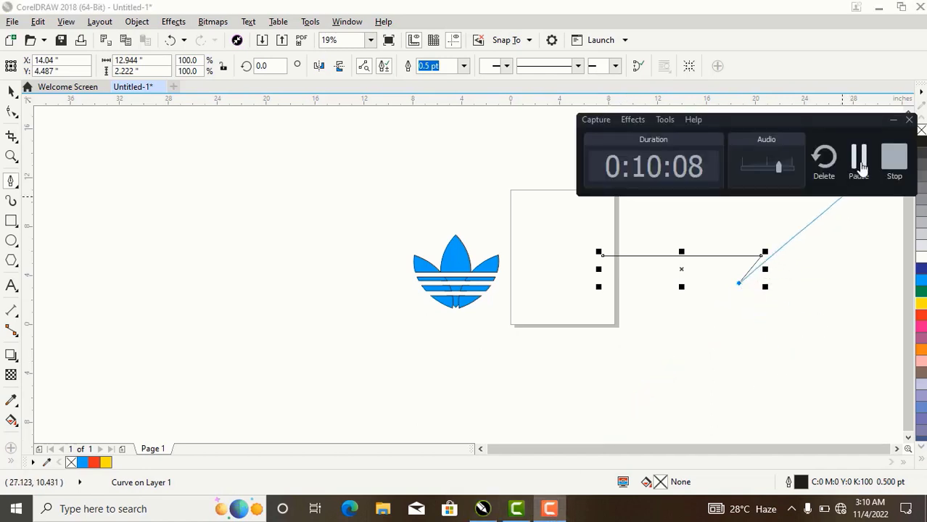
pyautogui.click(732, 316)
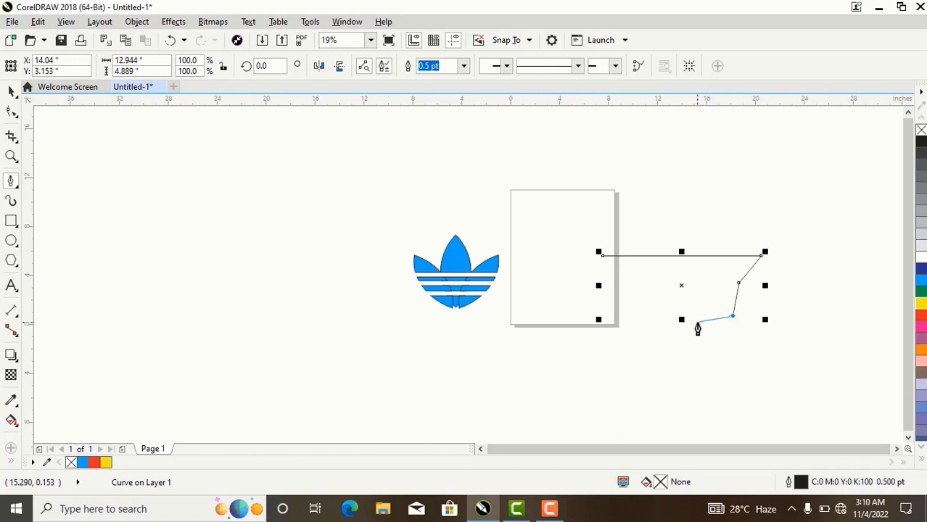
pyautogui.click(695, 317)
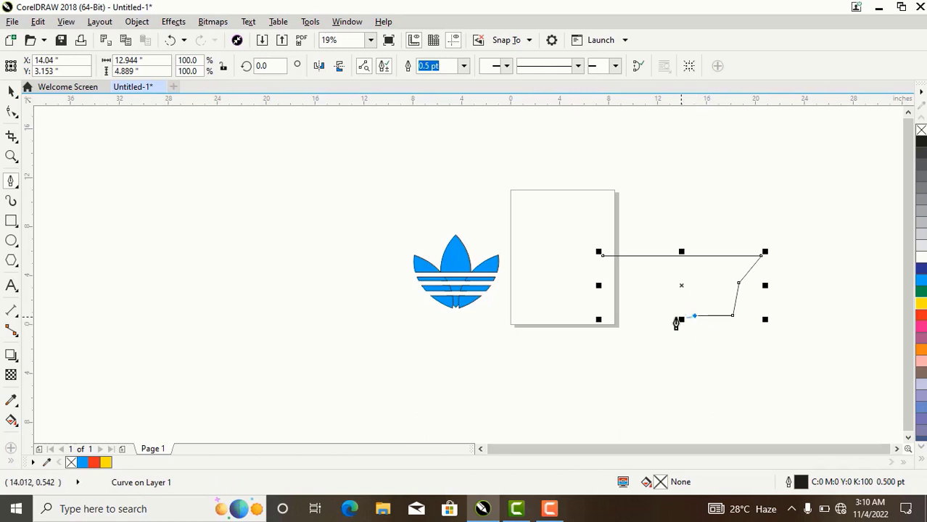
pyautogui.click(636, 317)
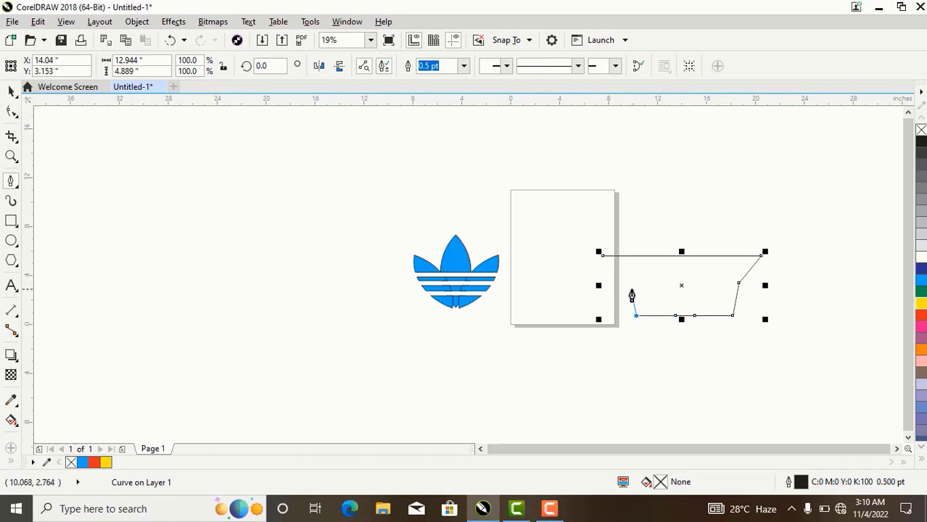
pyautogui.click(633, 285)
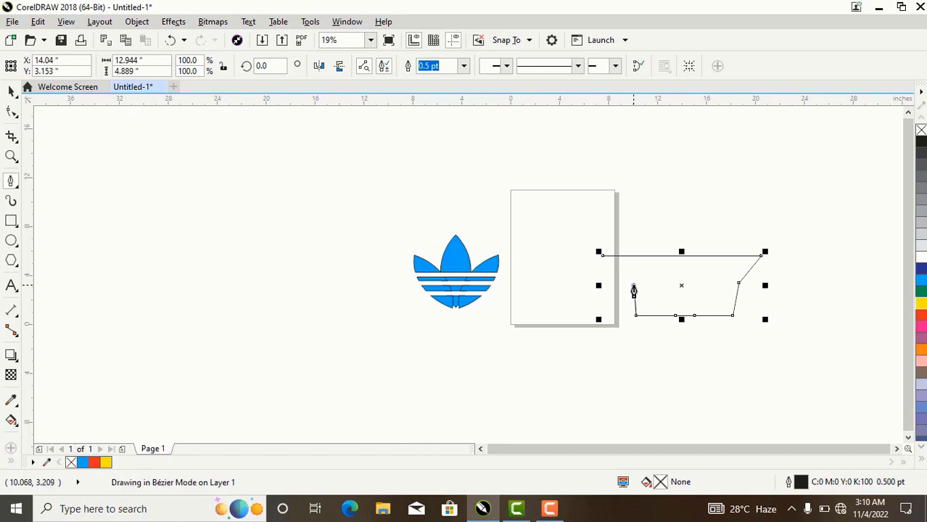
pyautogui.click(599, 254)
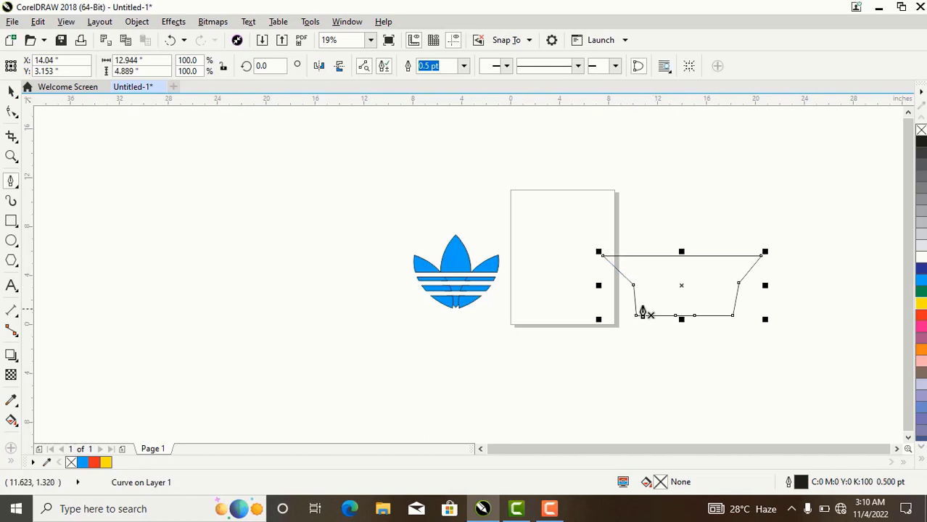
# - Convert the outline's straight top edge to a curve and bow it upward into an arch about 4.7 in high
pyautogui.click(11, 111)
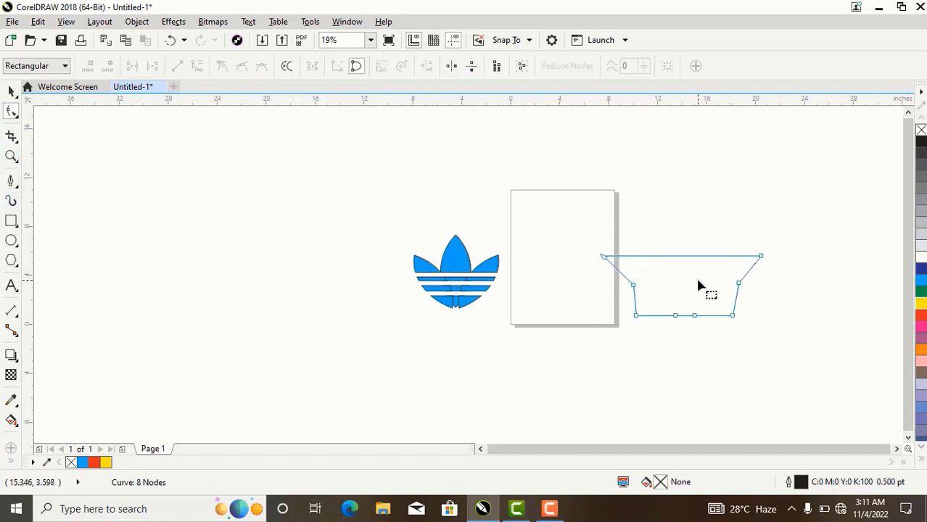
pyautogui.scroll(2, 698, 285)
pyautogui.click(652, 232)
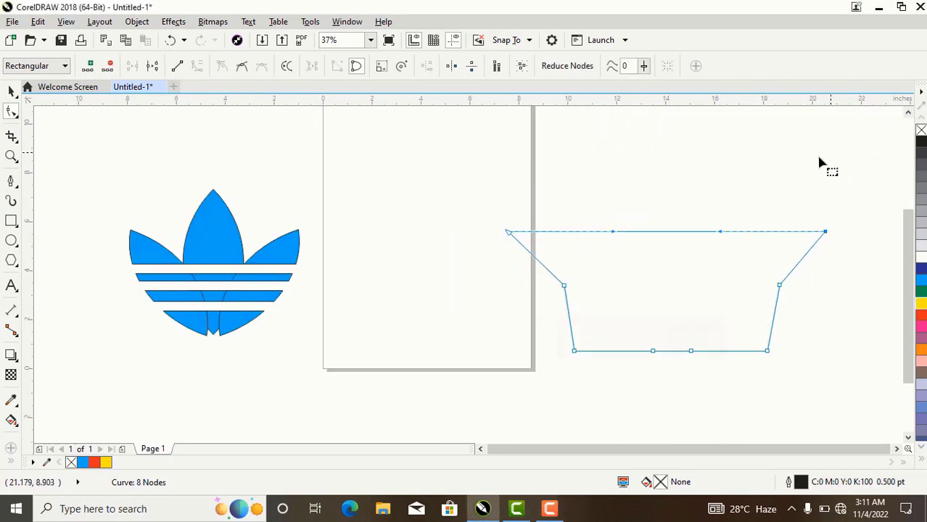
pyautogui.moveTo(672, 236); pyautogui.dragTo(666, 120)
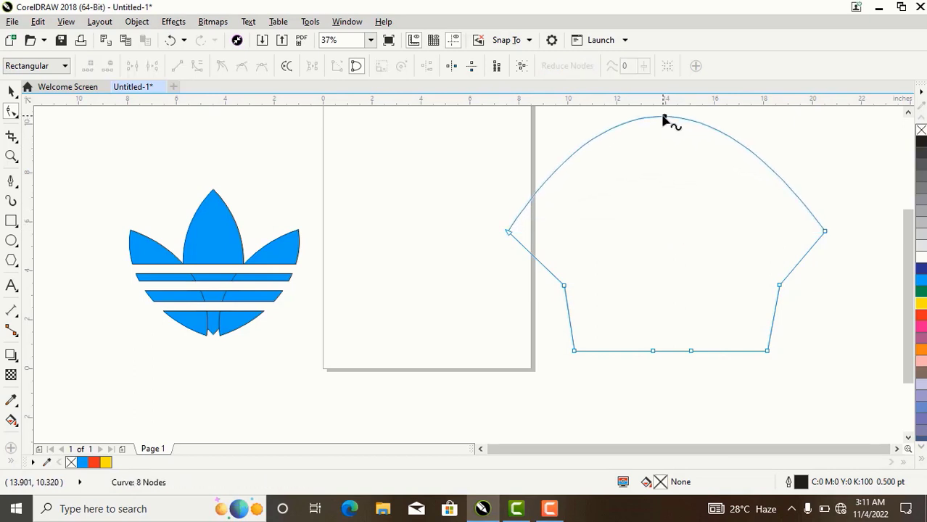
pyautogui.press('F3')
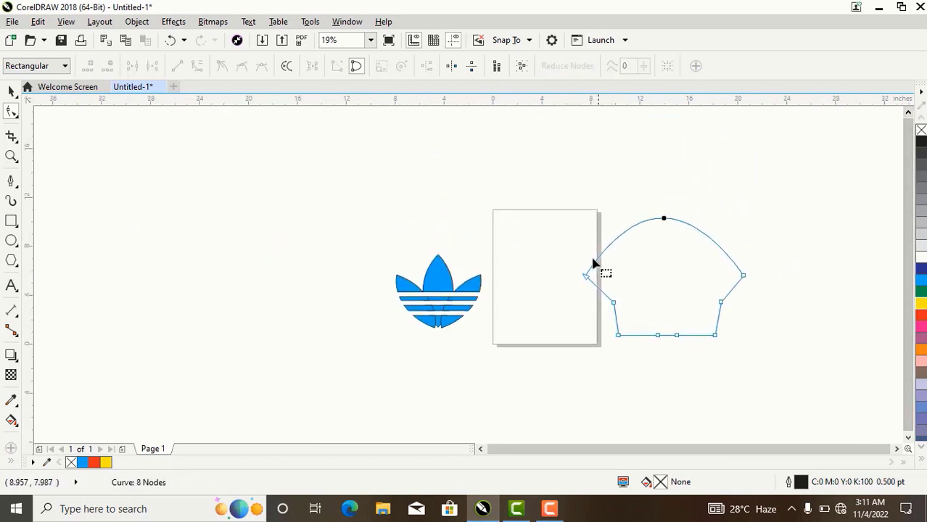
# - Spread the arch's left and right curve handles outward to make the top fuller and rounder
pyautogui.scroll(2, 640, 271)
pyautogui.click(559, 512)
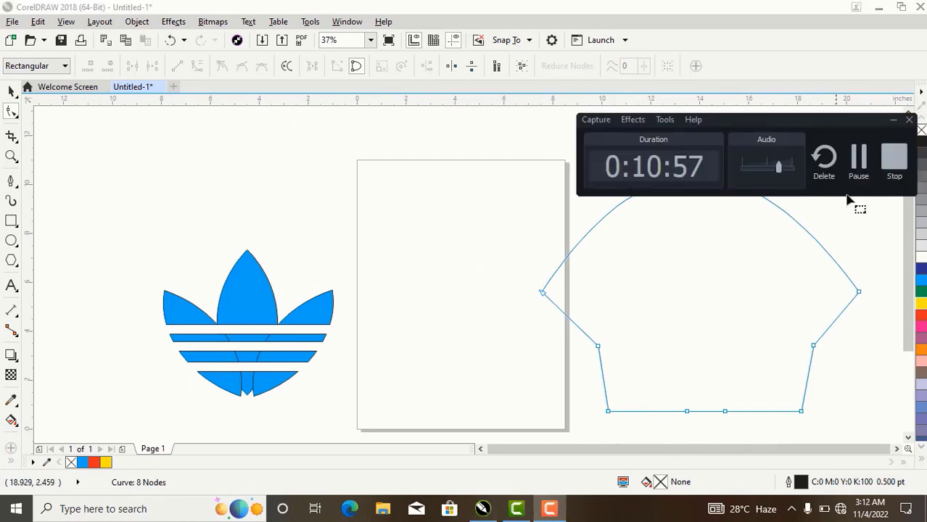
pyautogui.click(542, 294)
pyautogui.moveTo(637, 143); pyautogui.dragTo(585, 126)
pyautogui.moveTo(750, 134); pyautogui.dragTo(798, 130)
pyautogui.scroll(-1, 762, 158)
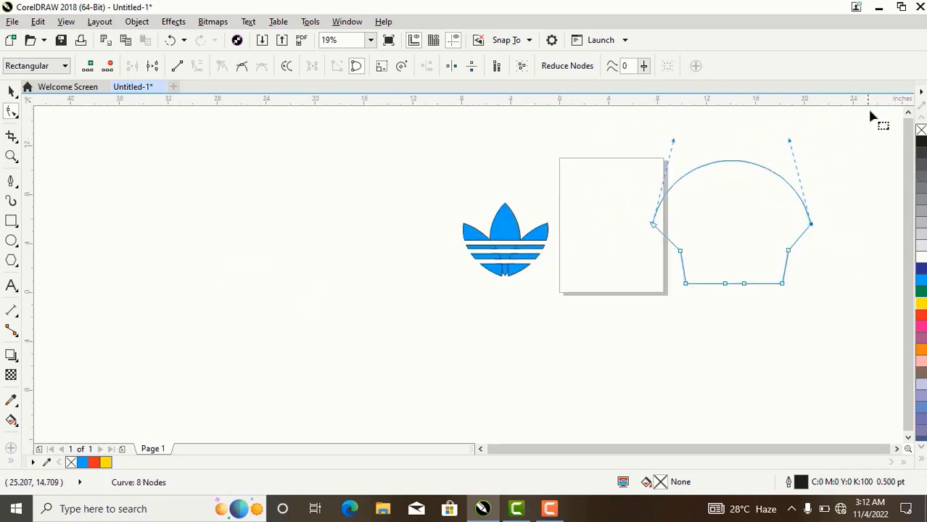
# - Raise the arch's peak and extend both curve handles up and outward to shape a taller, symmetrical dome
pyautogui.scroll(1, 907, 119)
pyautogui.scroll(1, 797, 174)
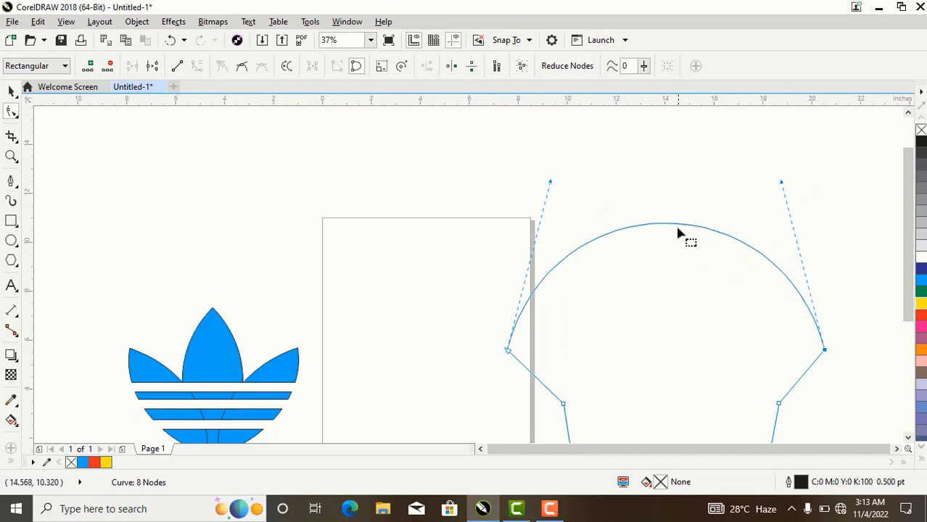
pyautogui.moveTo(670, 226); pyautogui.dragTo(671, 200)
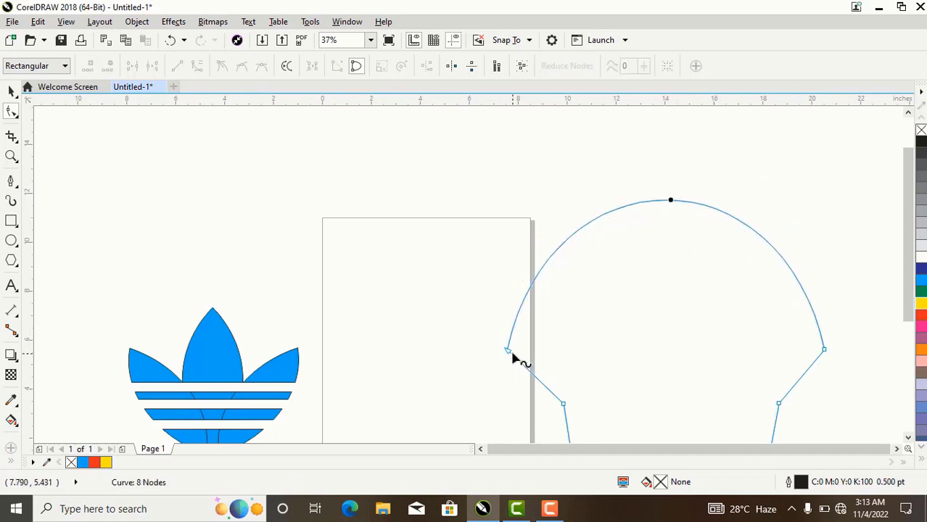
pyautogui.click(516, 324)
pyautogui.moveTo(549, 146); pyautogui.dragTo(534, 144)
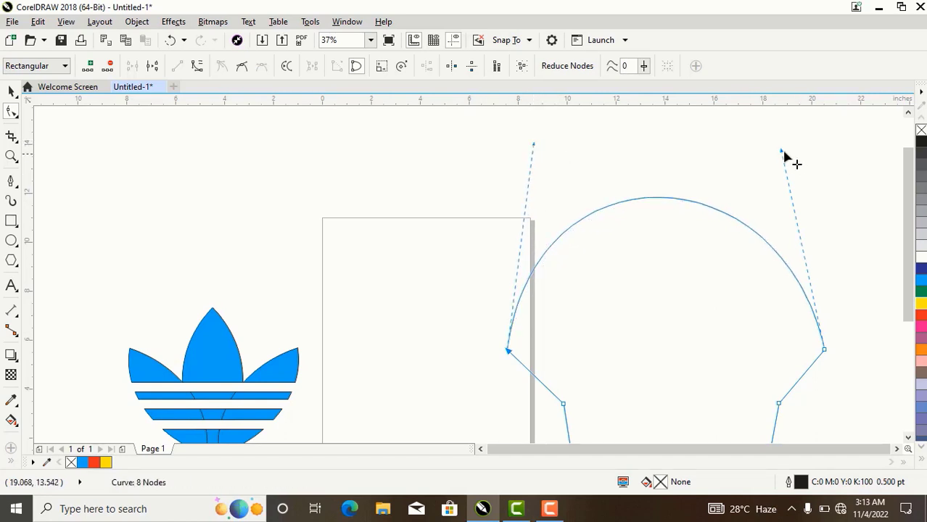
pyautogui.moveTo(782, 151); pyautogui.dragTo(799, 134)
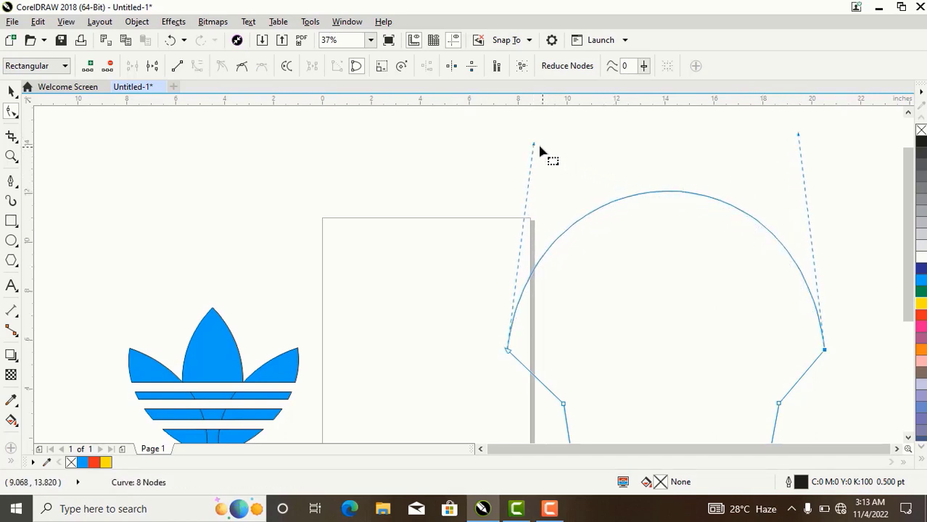
pyautogui.moveTo(533, 144); pyautogui.dragTo(525, 130)
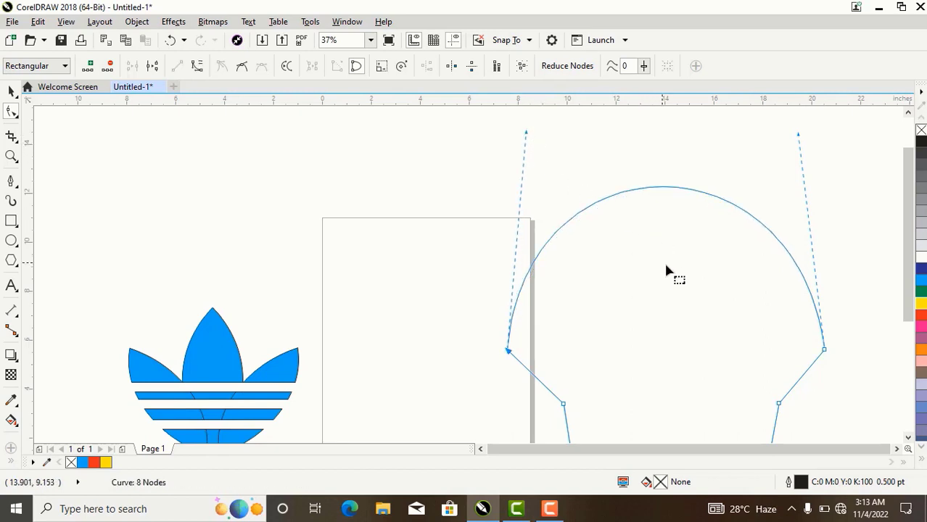
# - Move the domed outline's right inner corner node slightly inward so the base's right side stands steeper
pyautogui.scroll(-1, 693, 315)
pyautogui.click(776, 362)
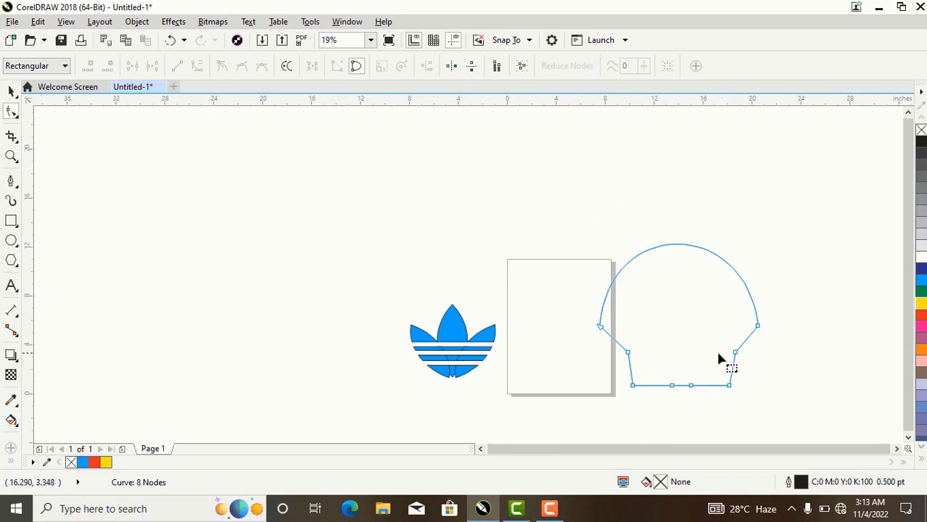
pyautogui.scroll(1, 739, 365)
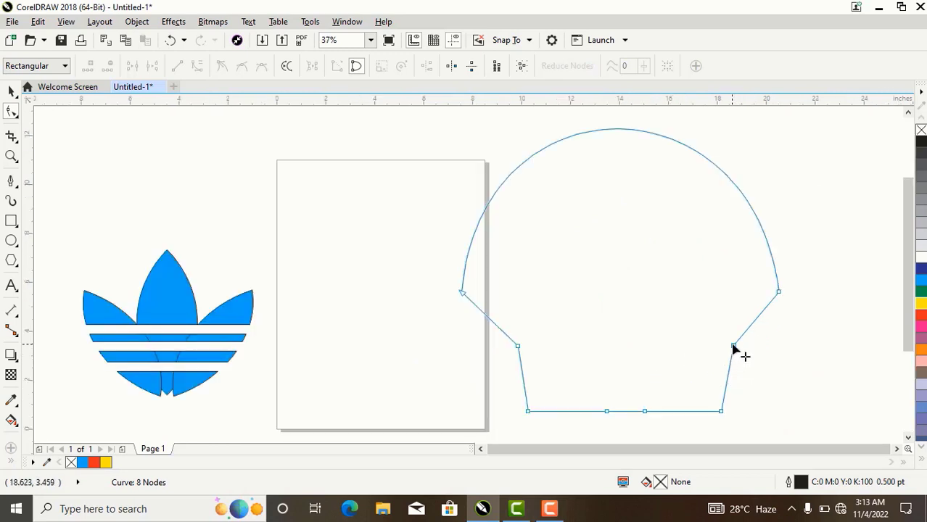
pyautogui.click(733, 347)
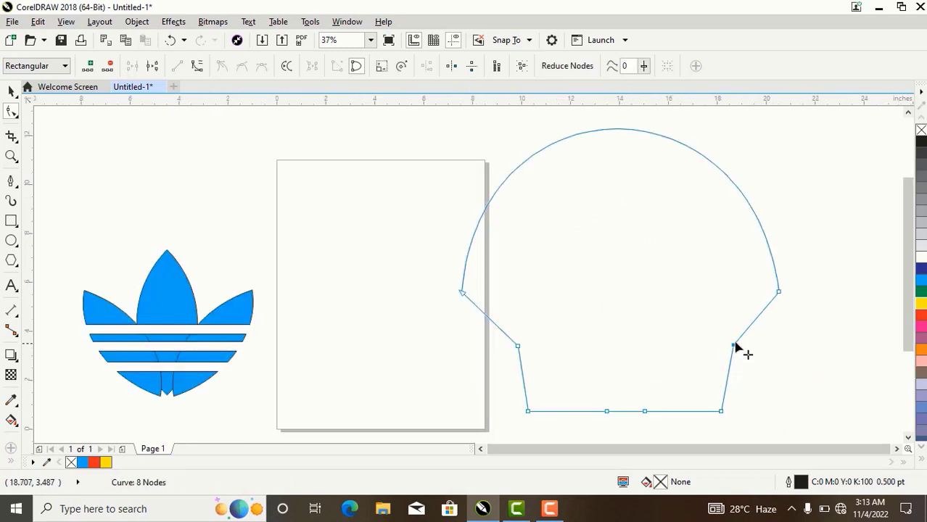
pyautogui.moveTo(728, 345); pyautogui.dragTo(721, 345)
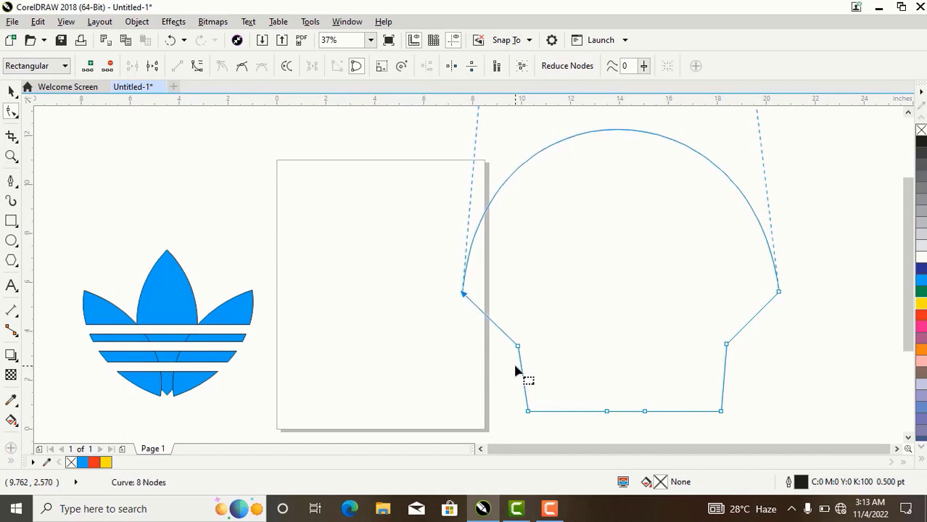
pyautogui.click(11, 90)
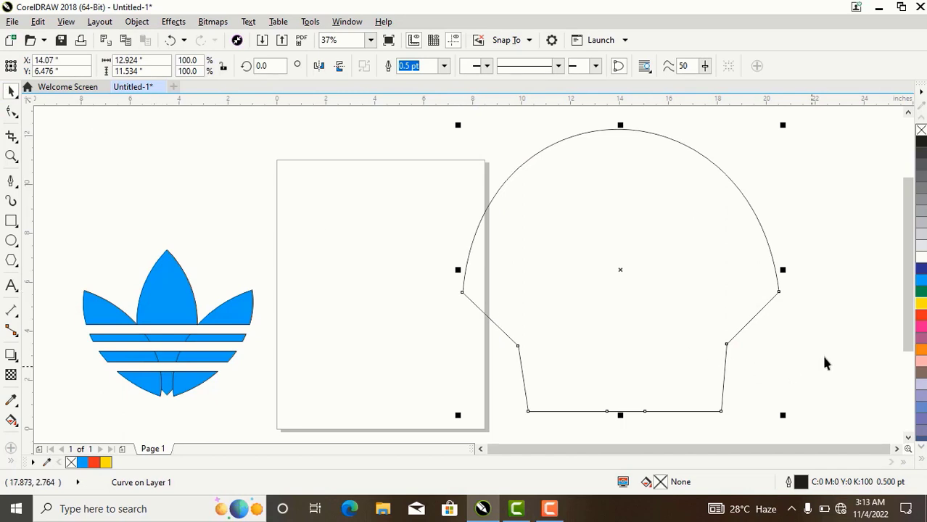
# - Convert the short middle segment of the base edge to a curve, bow it downward about 0.3 in and widen it leftward
pyautogui.click(12, 112)
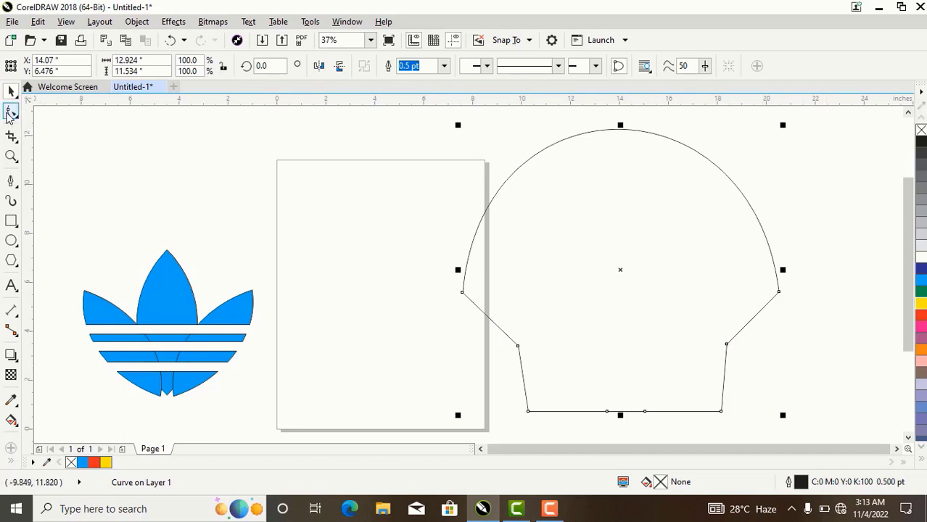
pyautogui.scroll(2, 621, 418)
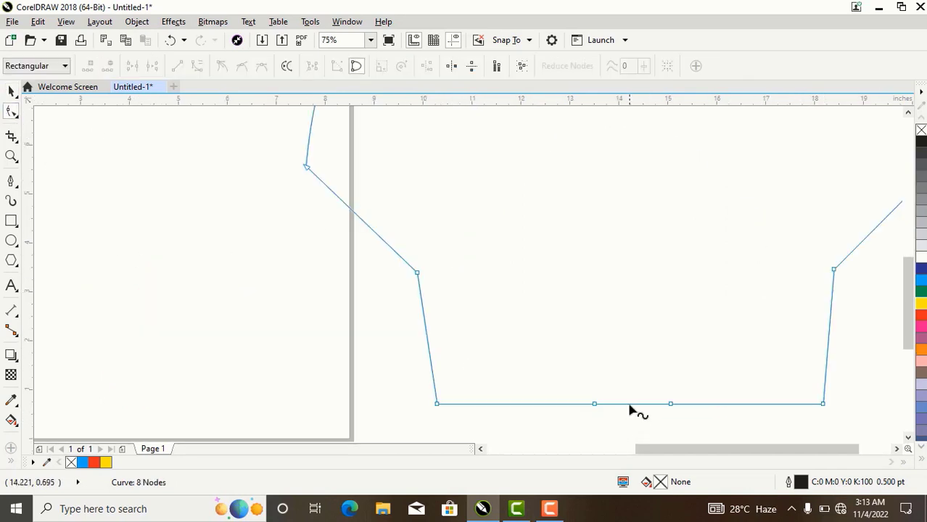
pyautogui.click(629, 404)
pyautogui.click(196, 67)
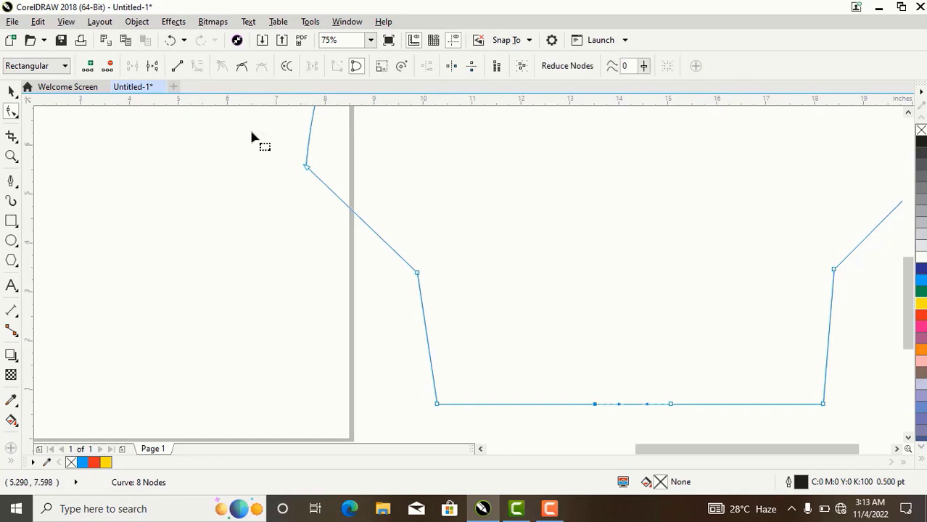
pyautogui.moveTo(633, 406); pyautogui.dragTo(633, 422)
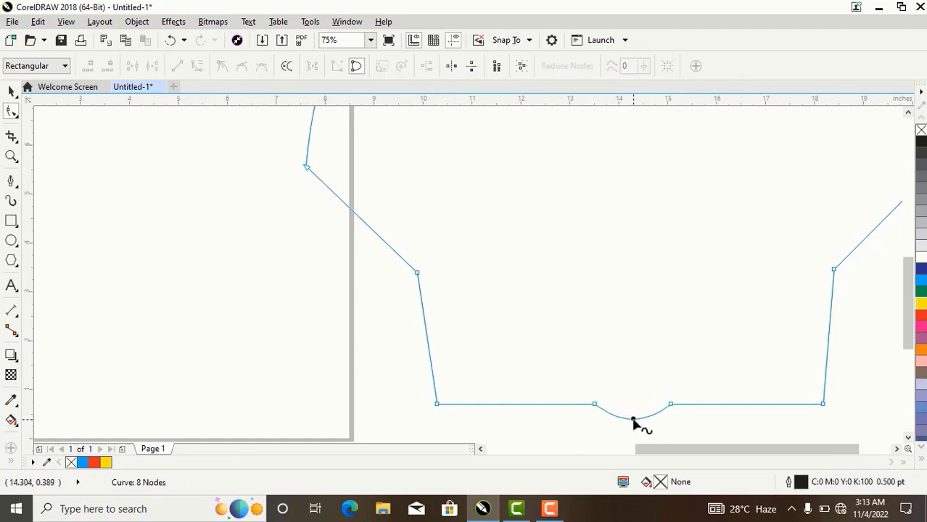
pyautogui.scroll(-2, 633, 422)
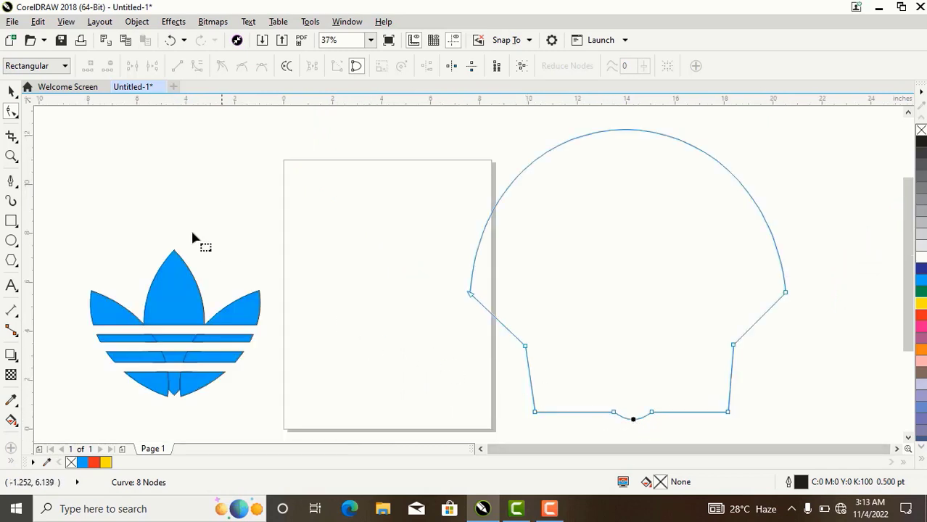
pyautogui.click(613, 413)
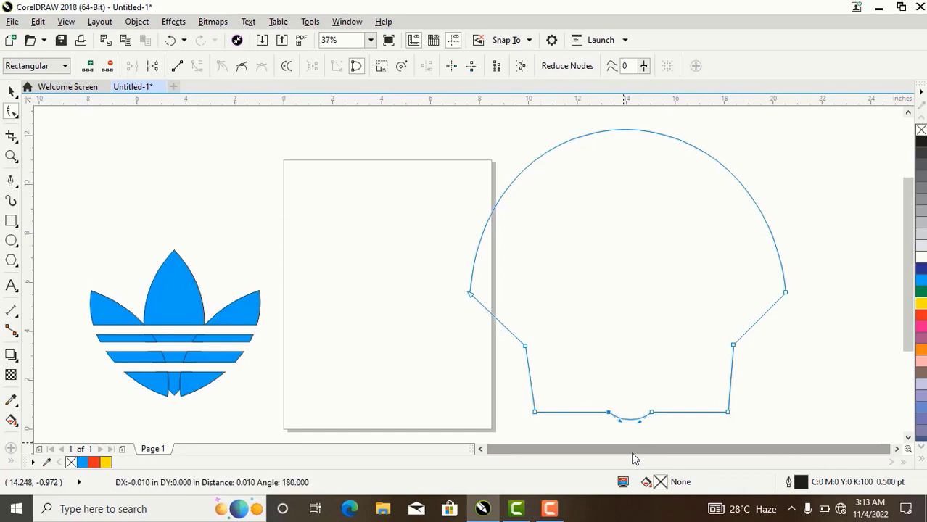
# - Fill the domed outline red and add a concentric copy scaled to about 82.4%, filled yellow
pyautogui.click(12, 89)
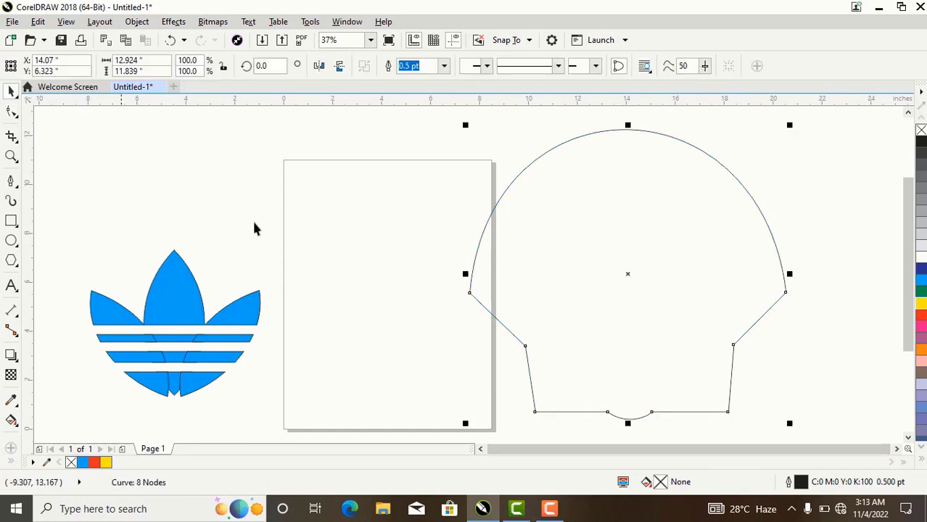
pyautogui.click(920, 315)
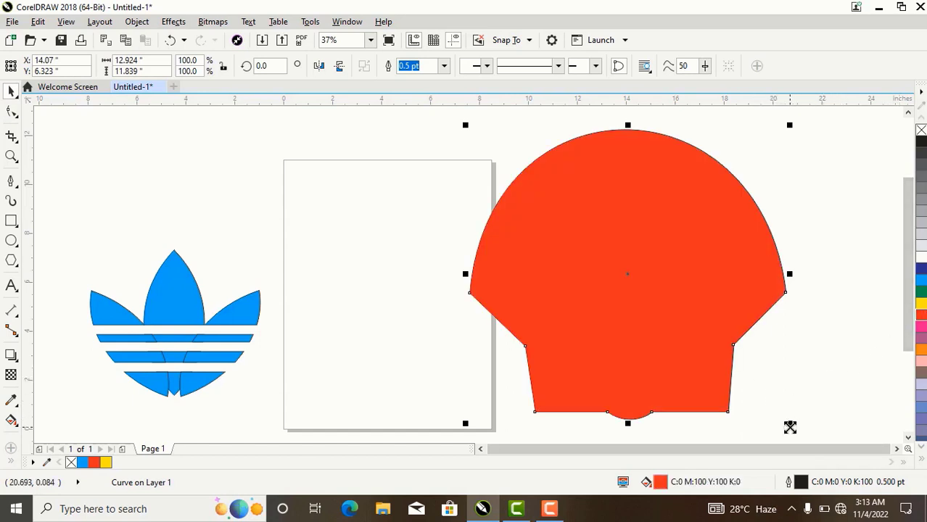
pyautogui.moveTo(789, 427); pyautogui.dragTo(771, 396)
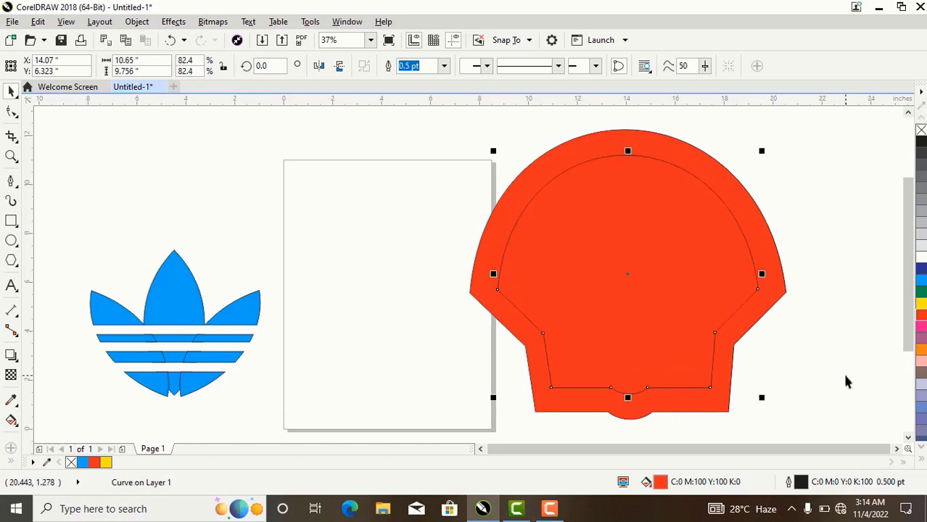
pyautogui.click(920, 305)
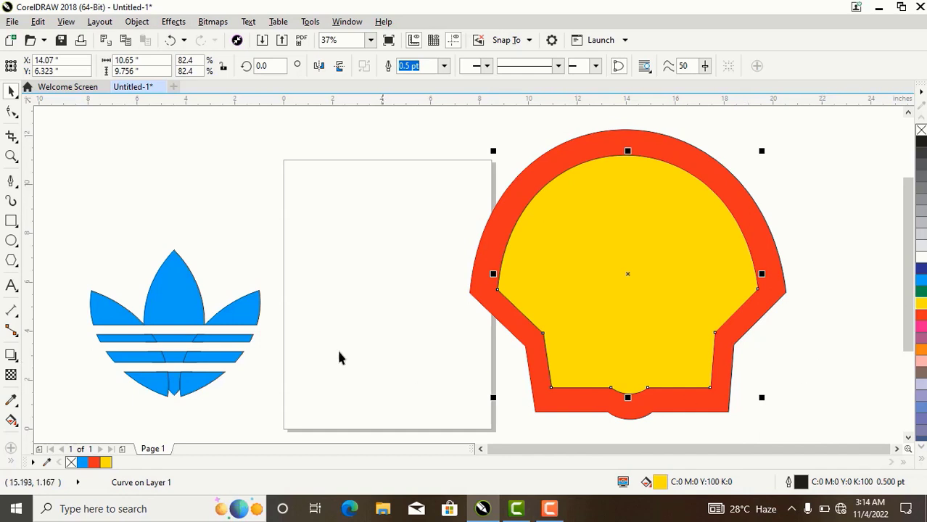
# - Draw a narrow downward-pointing triangle about 0.75 × 4.5 in with the Pen tool on the empty page
pyautogui.click(11, 181)
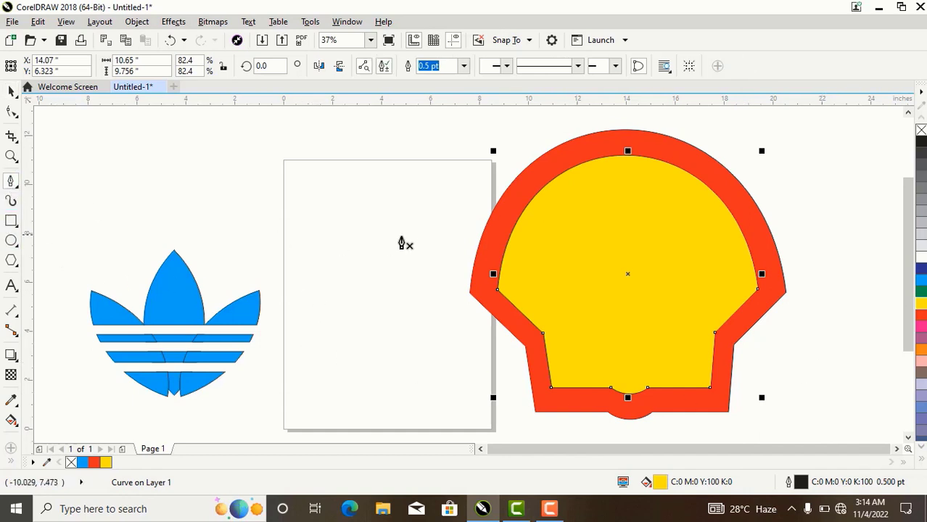
pyautogui.click(345, 213)
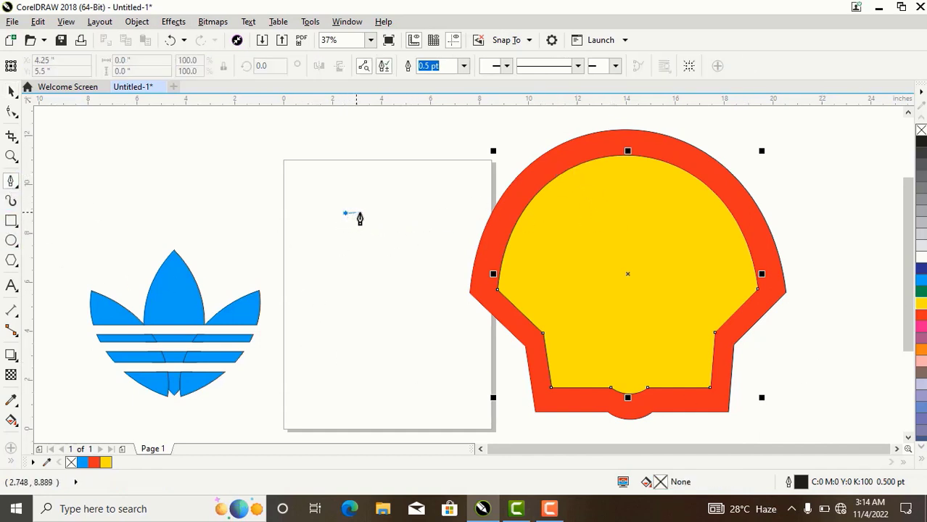
pyautogui.click(364, 212)
pyautogui.click(354, 325)
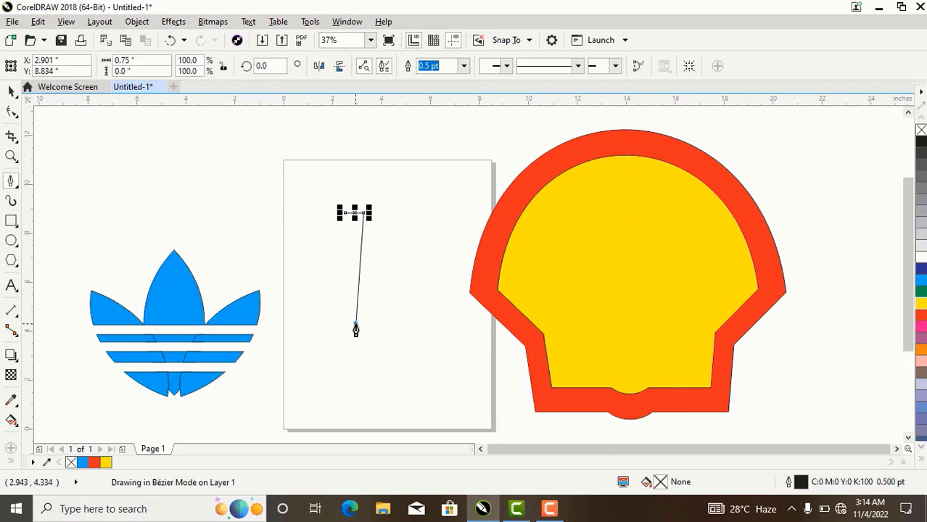
pyautogui.click(345, 212)
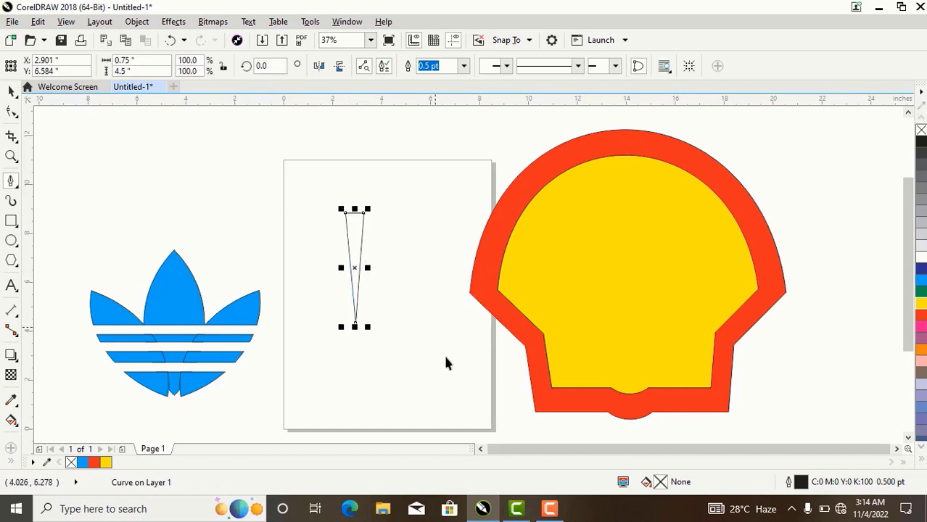
pyautogui.press('space')
pyautogui.click(550, 509)
pyautogui.click(859, 156)
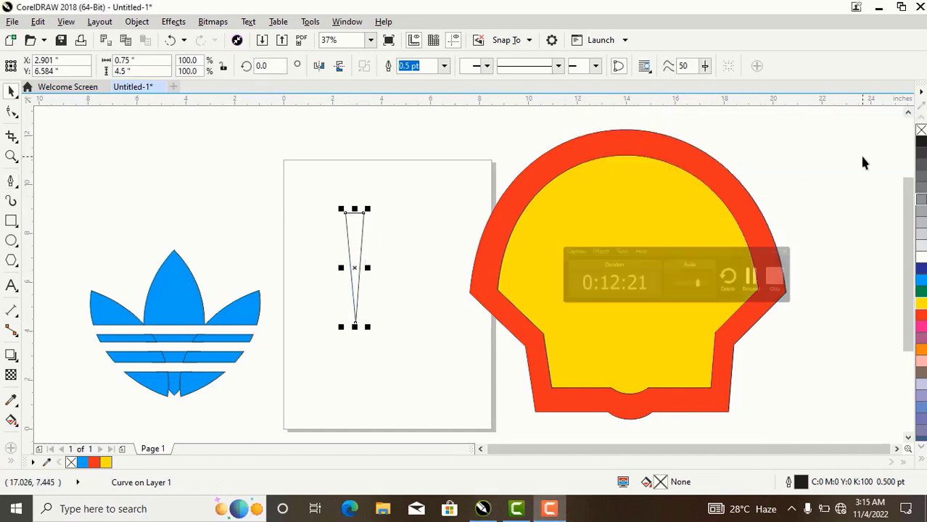
# - Move the triangle to the upper middle of the yellow shell and stretch it to about 0.82 × 6.81 in
pyautogui.moveTo(353, 275); pyautogui.dragTo(625, 211)
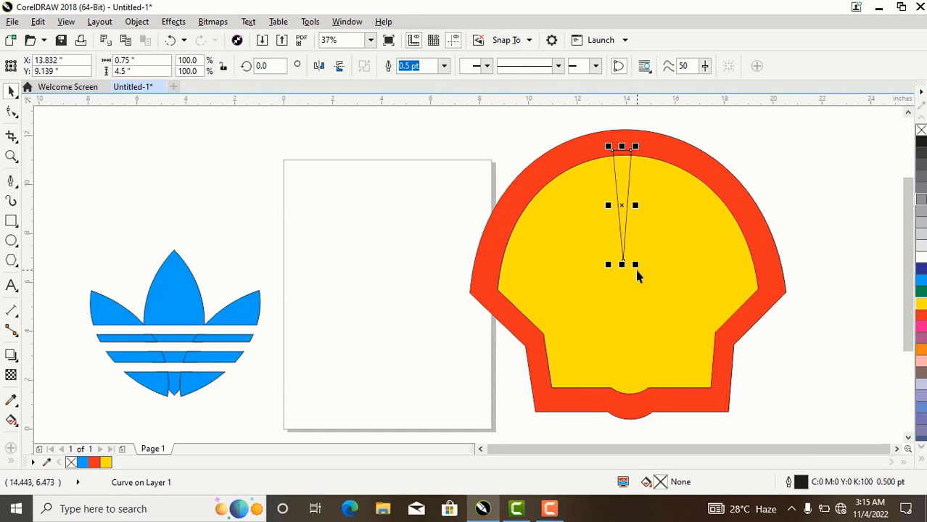
pyautogui.moveTo(635, 267); pyautogui.dragTo(636, 282)
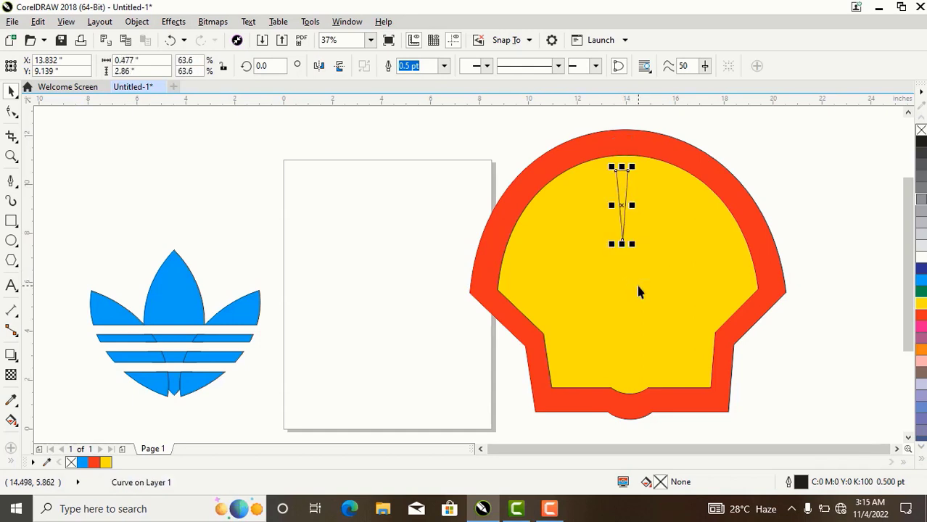
pyautogui.moveTo(630, 248); pyautogui.dragTo(620, 315)
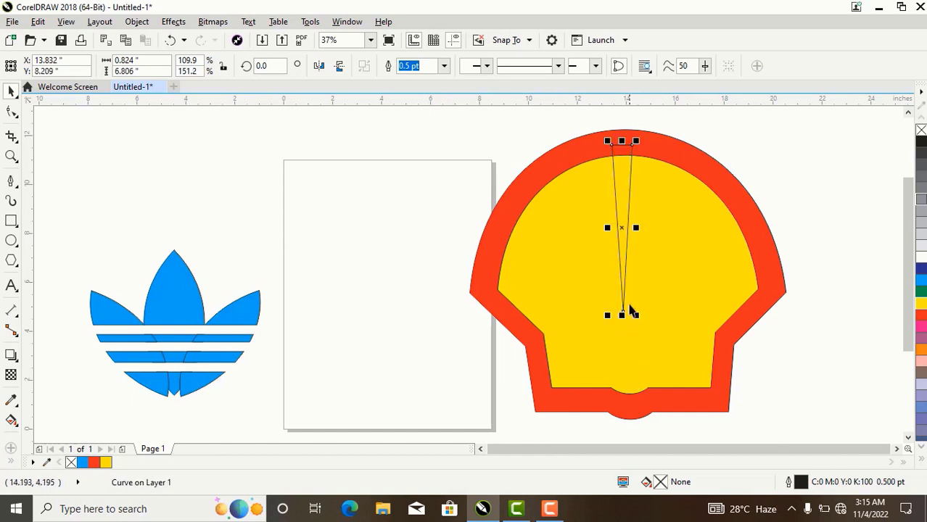
# - Nudge the triangle right to X 14.032 in so it sits on the shell's vertical centreline
pyautogui.click(655, 366)
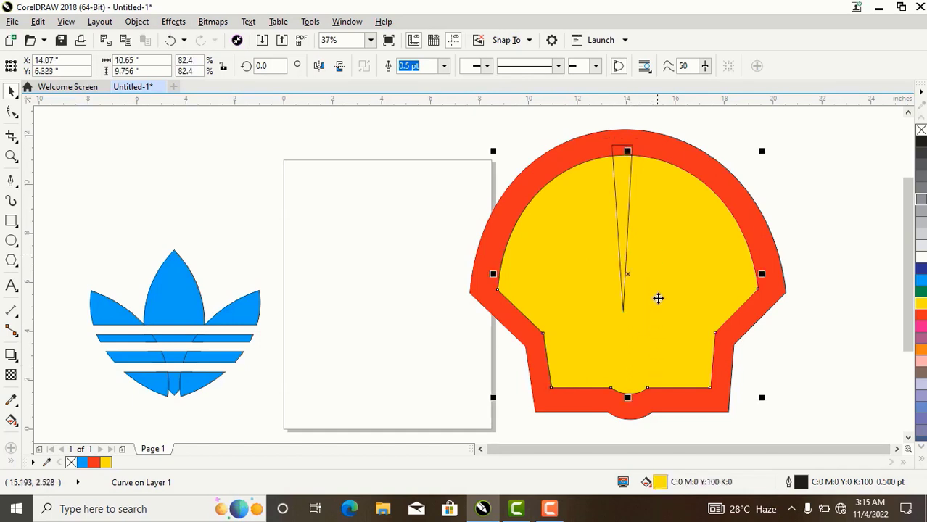
pyautogui.click(611, 209)
pyautogui.click(611, 211)
pyautogui.click(629, 218)
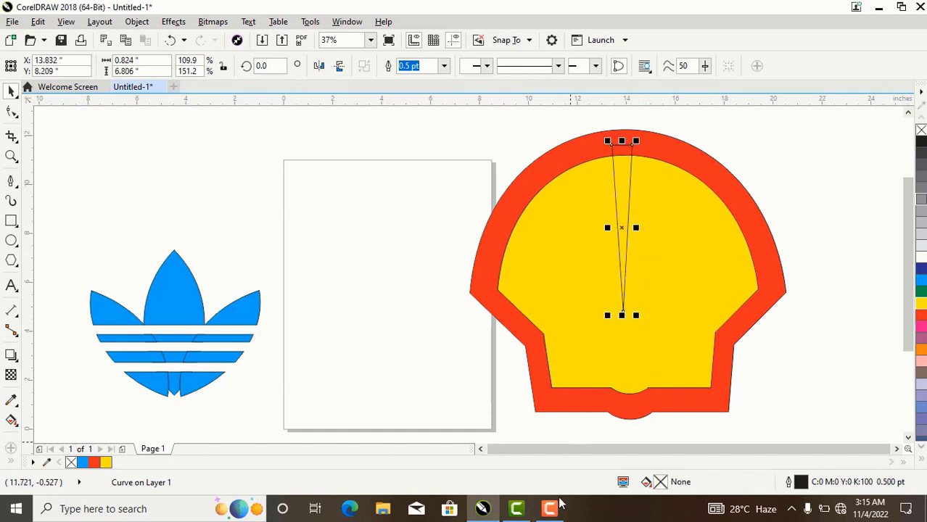
pyautogui.press('Right')
pyautogui.press('Right')
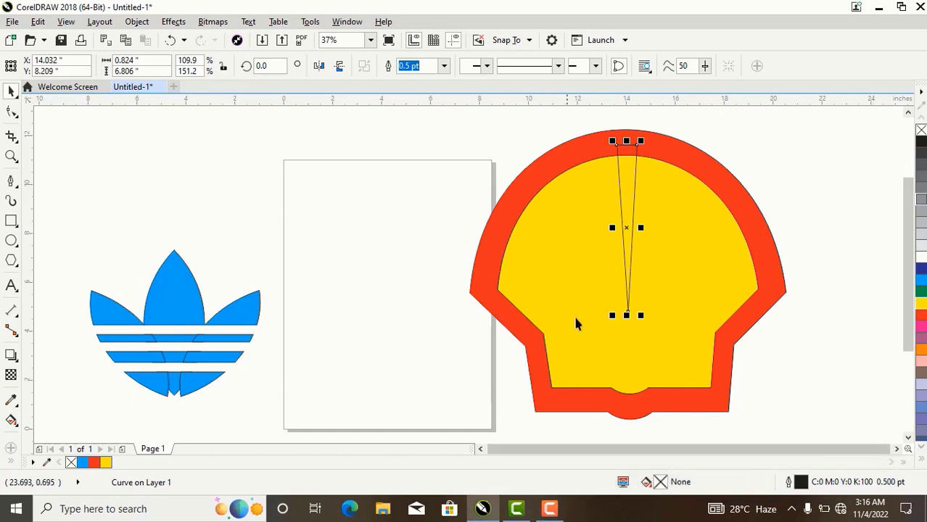
# - Set the triangle's rotation centre at the shell's bottom middle and add three copies fanning right, rotated to about 348.9°, 338.3° and 326.1°
pyautogui.click(627, 234)
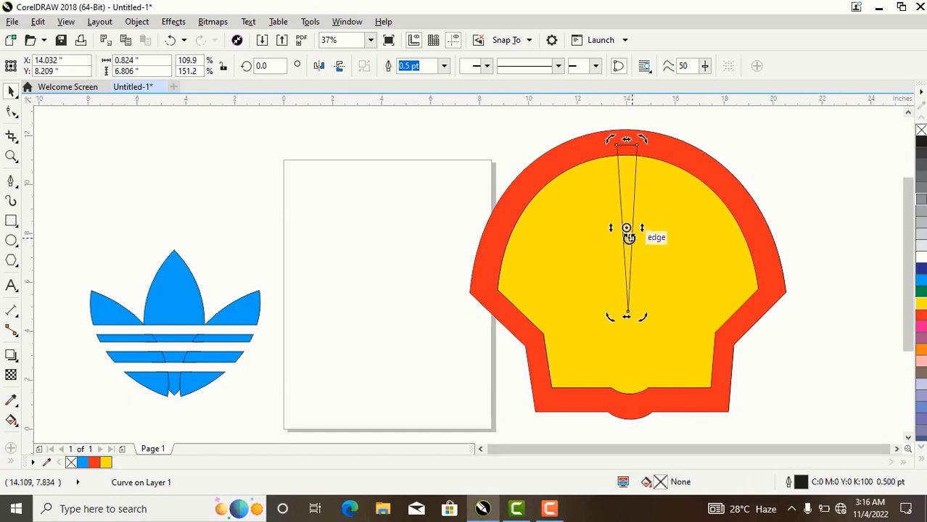
pyautogui.moveTo(628, 252); pyautogui.dragTo(627, 398)
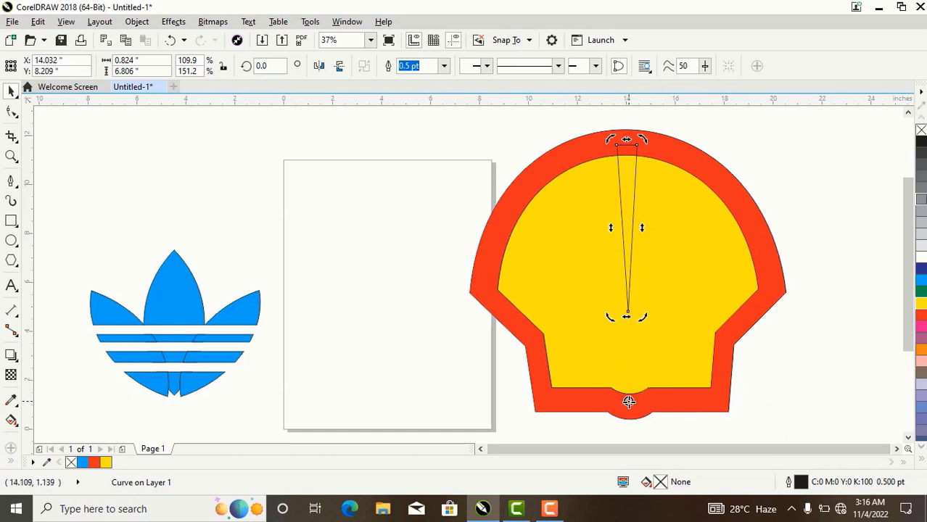
pyautogui.moveTo(648, 136); pyautogui.dragTo(674, 174)
pyautogui.hotkey('ctrl', 'z')
pyautogui.moveTo(646, 137); pyautogui.dragTo(695, 178)
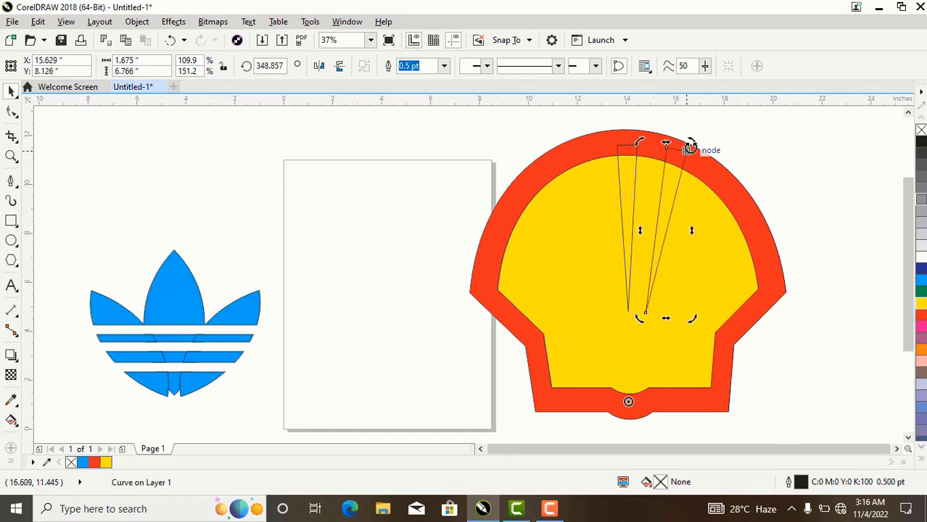
pyautogui.moveTo(689, 145); pyautogui.dragTo(720, 197)
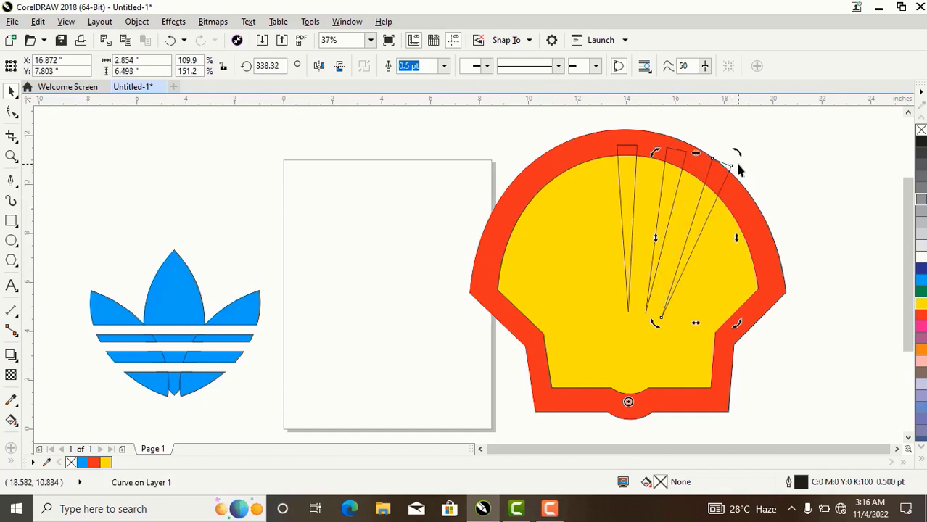
pyautogui.moveTo(741, 160); pyautogui.dragTo(761, 211)
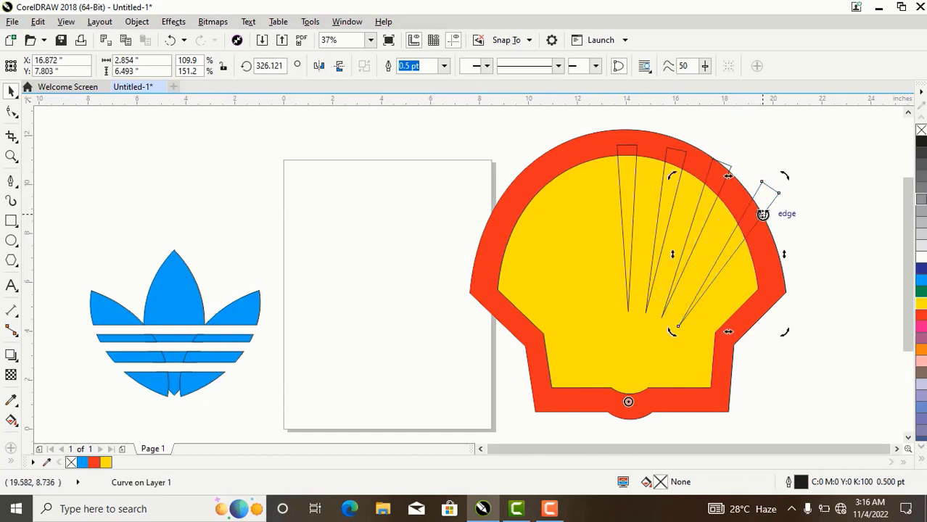
# - Add three rotated copies of the central triangle fanning left, the first at about 10.5° and the outermost at about 33.7°
pyautogui.click(632, 182)
pyautogui.click(624, 176)
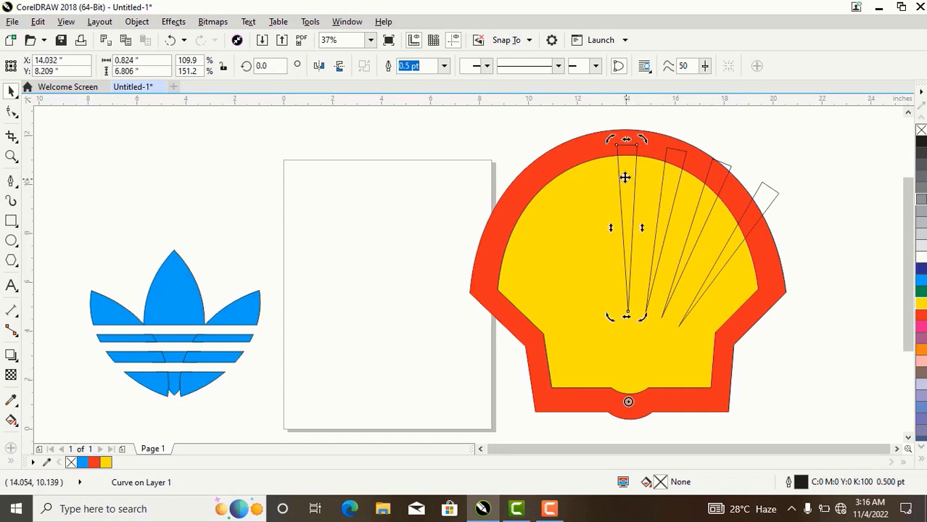
pyautogui.moveTo(606, 141); pyautogui.dragTo(565, 153)
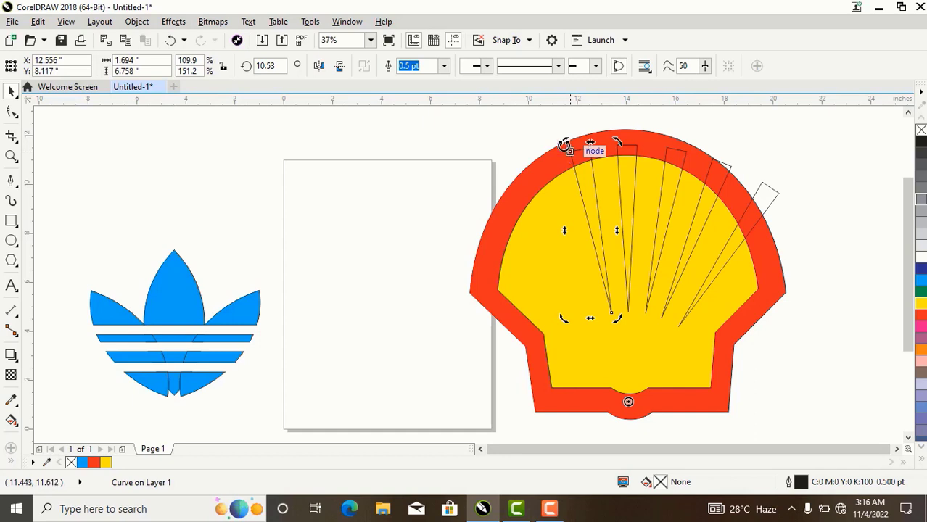
pyautogui.moveTo(563, 144); pyautogui.dragTo(478, 193)
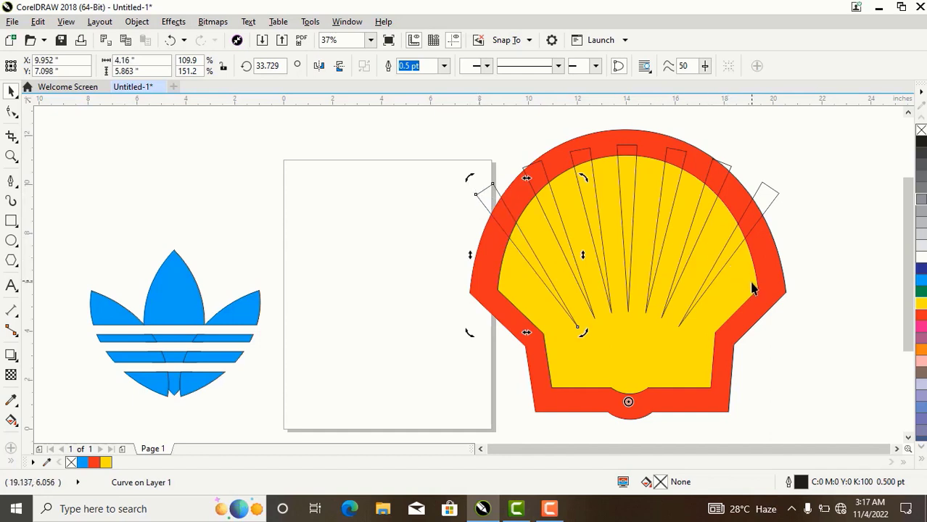
# - Trim the yellow shell with all seven narrow triangles so the rays are cut out of it
pyautogui.click(727, 267)
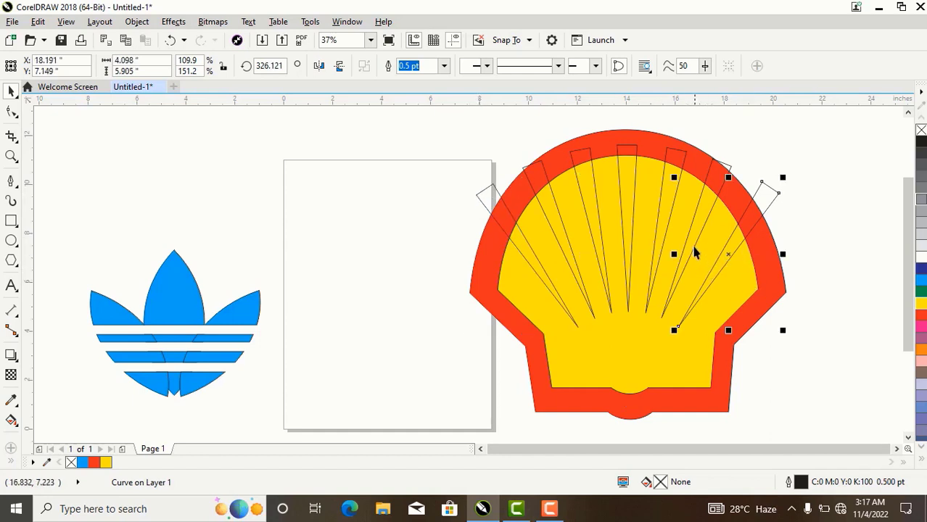
pyautogui.keyDown('shift'); pyautogui.click(667, 215); pyautogui.keyUp('shift')
pyautogui.keyDown('shift'); pyautogui.click(628, 213); pyautogui.keyUp('shift')
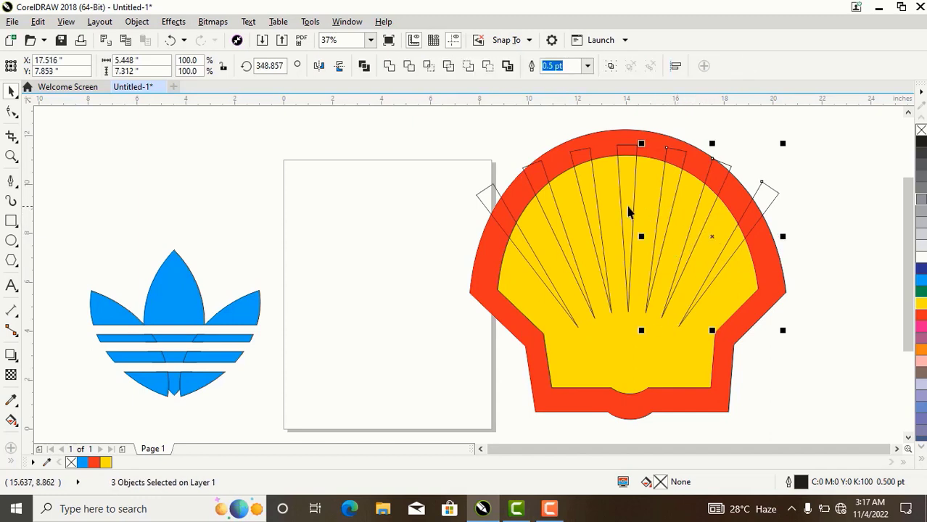
pyautogui.keyDown('shift'); pyautogui.click(590, 207); pyautogui.keyUp('shift')
pyautogui.keyDown('shift'); pyautogui.click(563, 214); pyautogui.keyUp('shift')
pyautogui.keyDown('shift'); pyautogui.click(544, 221); pyautogui.keyUp('shift')
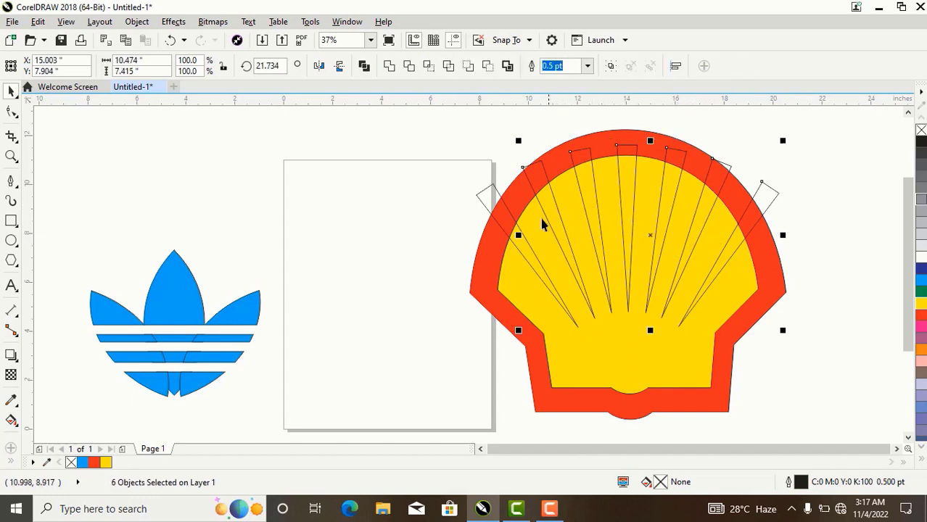
pyautogui.keyDown('shift'); pyautogui.click(483, 197); pyautogui.keyUp('shift')
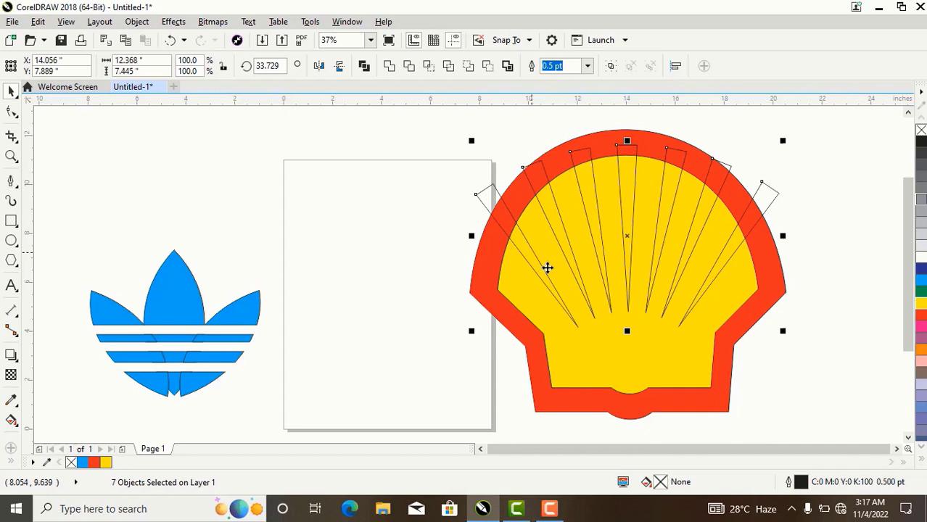
pyautogui.keyDown('shift'); pyautogui.click(614, 355); pyautogui.keyUp('shift')
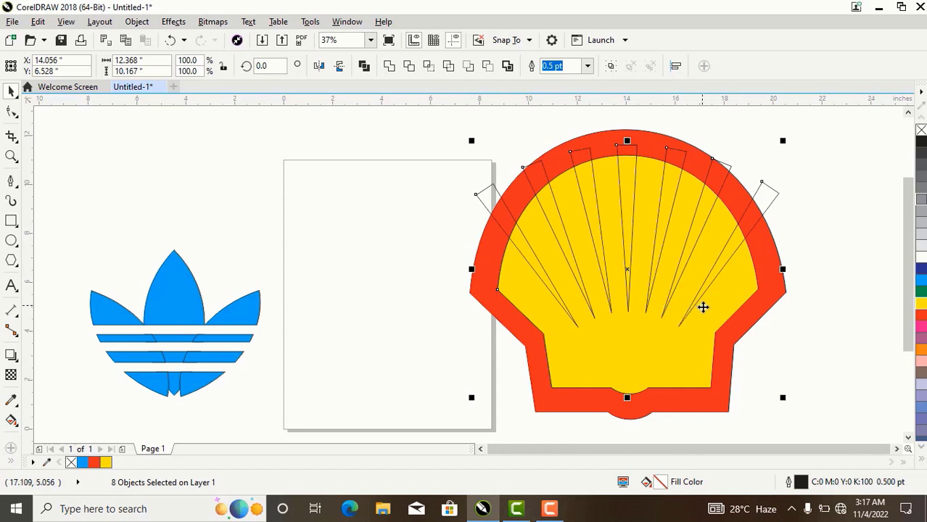
pyautogui.click(410, 70)
pyautogui.click(429, 174)
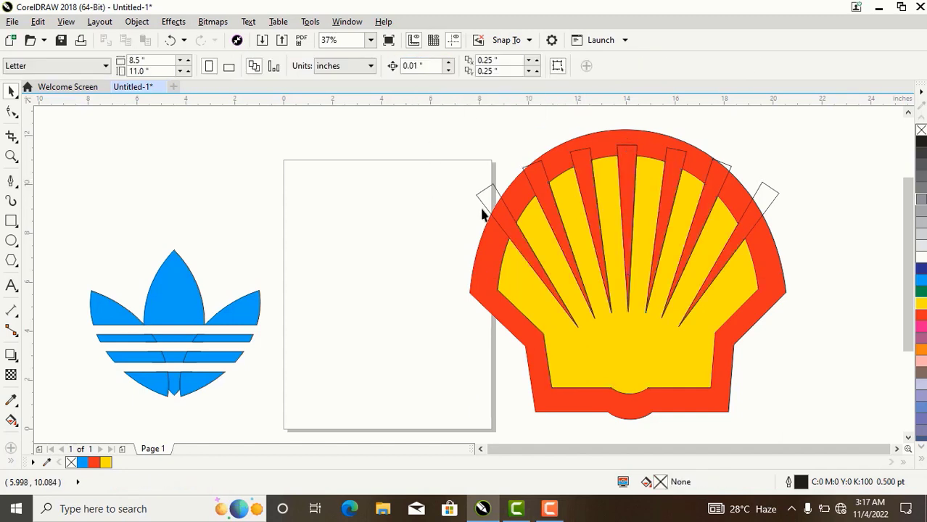
# - Delete the seven triangle outlines used for cutting the rays from the shell
pyautogui.click(499, 203)
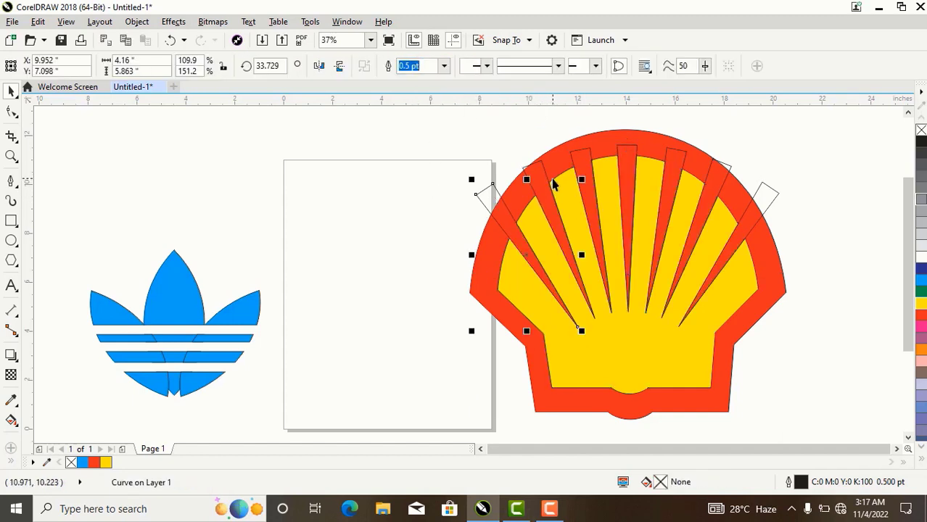
pyautogui.keyDown('shift'); pyautogui.click(573, 185); pyautogui.keyUp('shift')
pyautogui.keyDown('shift'); pyautogui.click(621, 200); pyautogui.keyUp('shift')
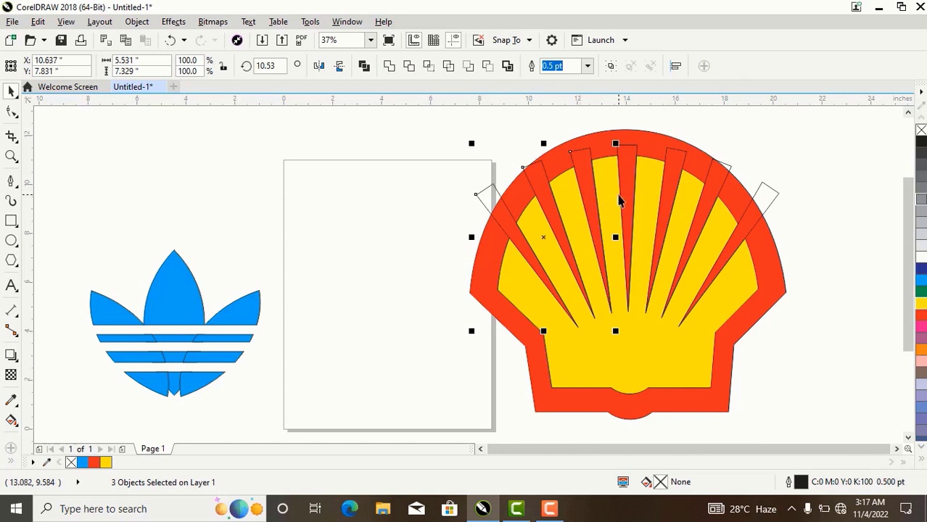
pyautogui.keyDown('shift'); pyautogui.click(676, 205); pyautogui.keyUp('shift')
pyautogui.keyDown('shift'); pyautogui.click(699, 221); pyautogui.keyUp('shift')
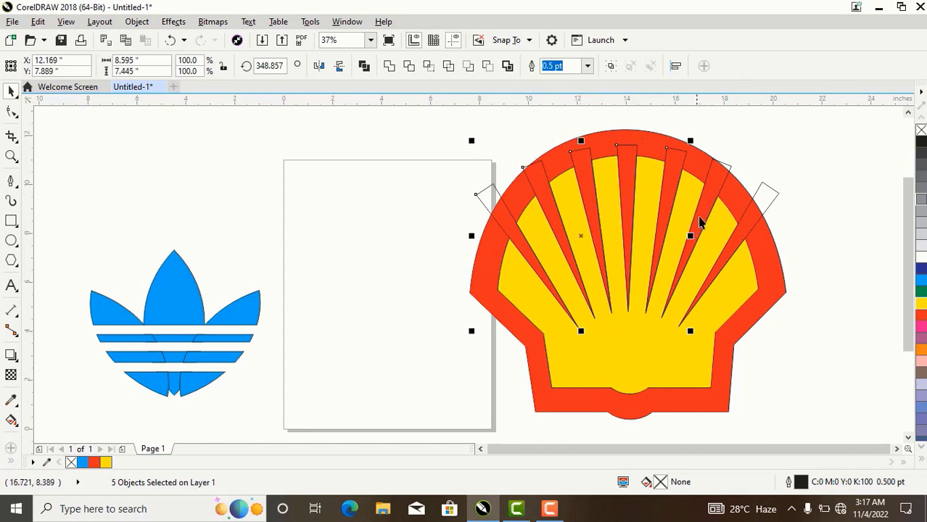
pyautogui.keyDown('shift'); pyautogui.click(721, 242); pyautogui.keyUp('shift')
pyautogui.keyDown('shift'); pyautogui.click(728, 250); pyautogui.keyUp('shift')
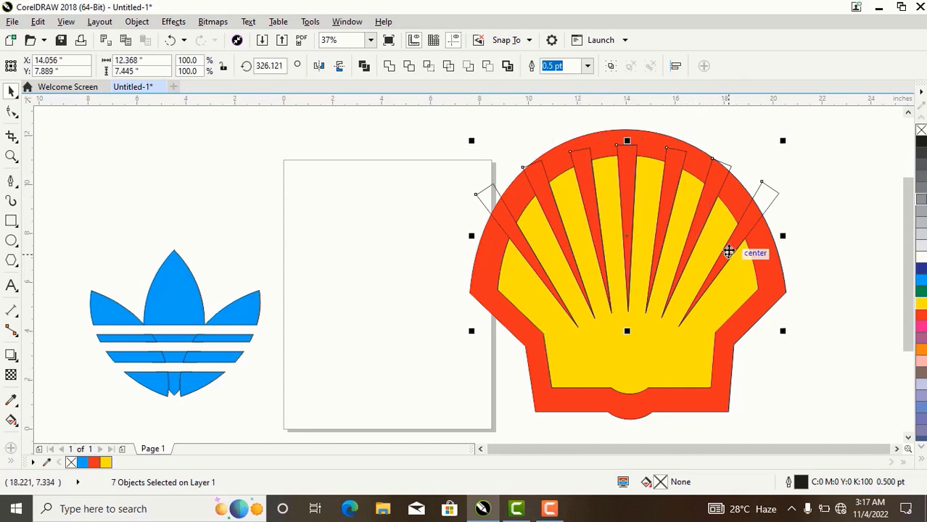
pyautogui.press('Escape')
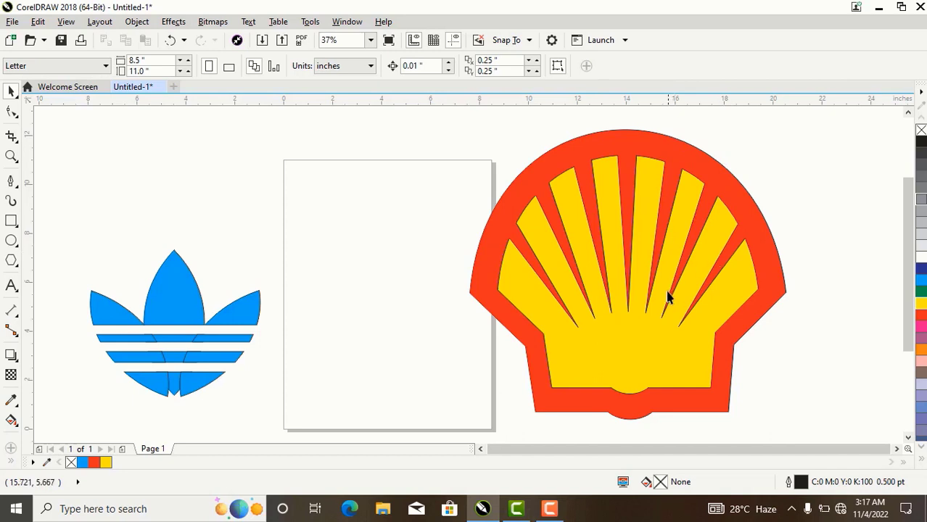
# - Group the red and yellow shell shapes, shifting the group left onto the page and scaling it down to about 8.97 × 8.22 in
pyautogui.scroll(-2, 667, 297)
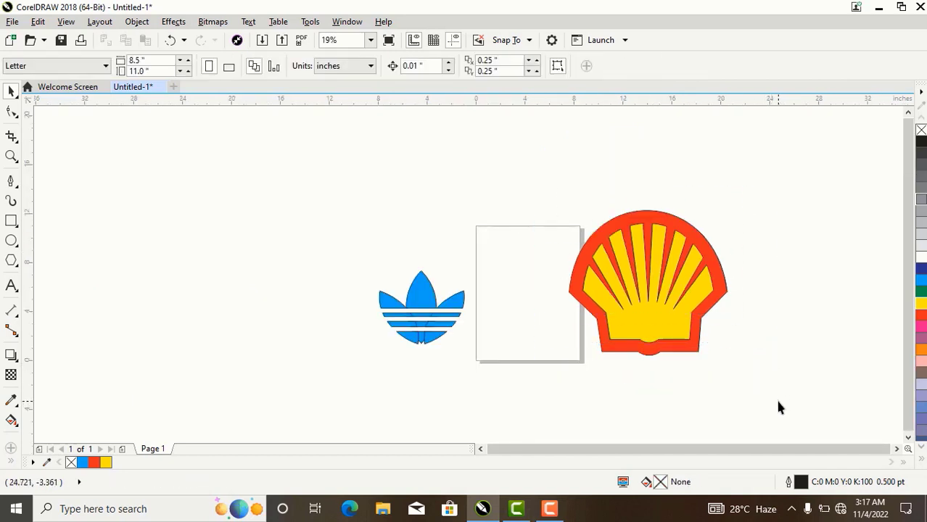
pyautogui.moveTo(537, 178); pyautogui.dragTo(736, 403)
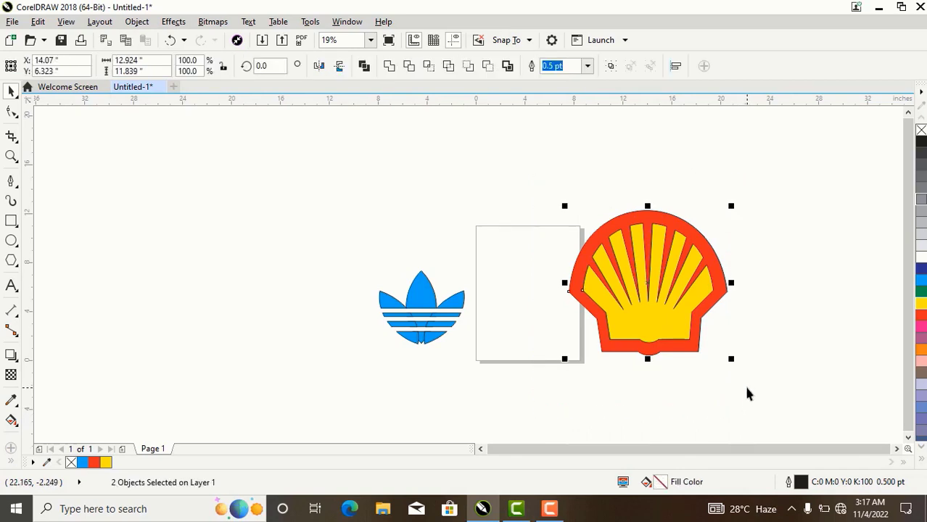
pyautogui.hotkey('ctrl', 'g')
pyautogui.moveTo(674, 320); pyautogui.dragTo(593, 317)
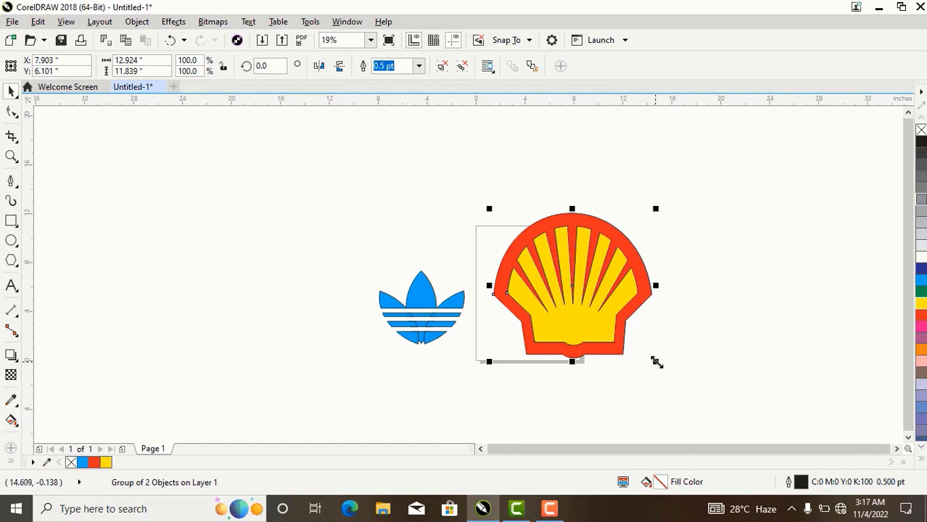
pyautogui.moveTo(656, 361); pyautogui.dragTo(602, 334)
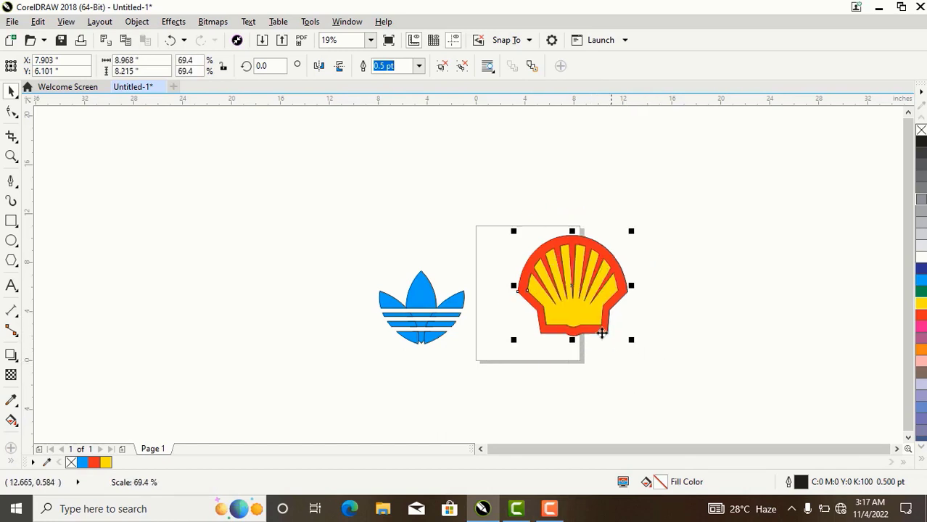
# - Move the blue flower logo up beside the shell and enlarge it to about 9.66 × 8.32 in
pyautogui.click(370, 295)
pyautogui.click(443, 339)
pyautogui.moveTo(421, 317); pyautogui.dragTo(430, 283)
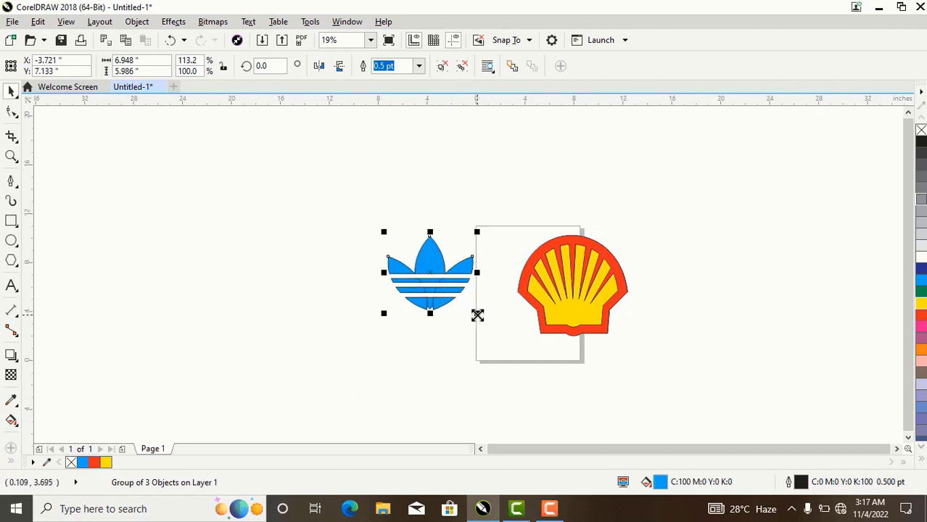
pyautogui.moveTo(475, 315); pyautogui.dragTo(485, 355)
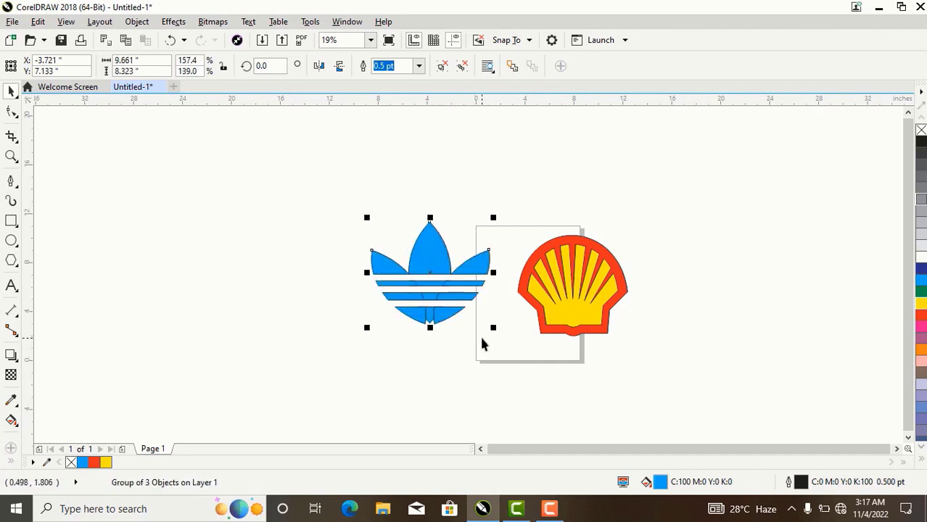